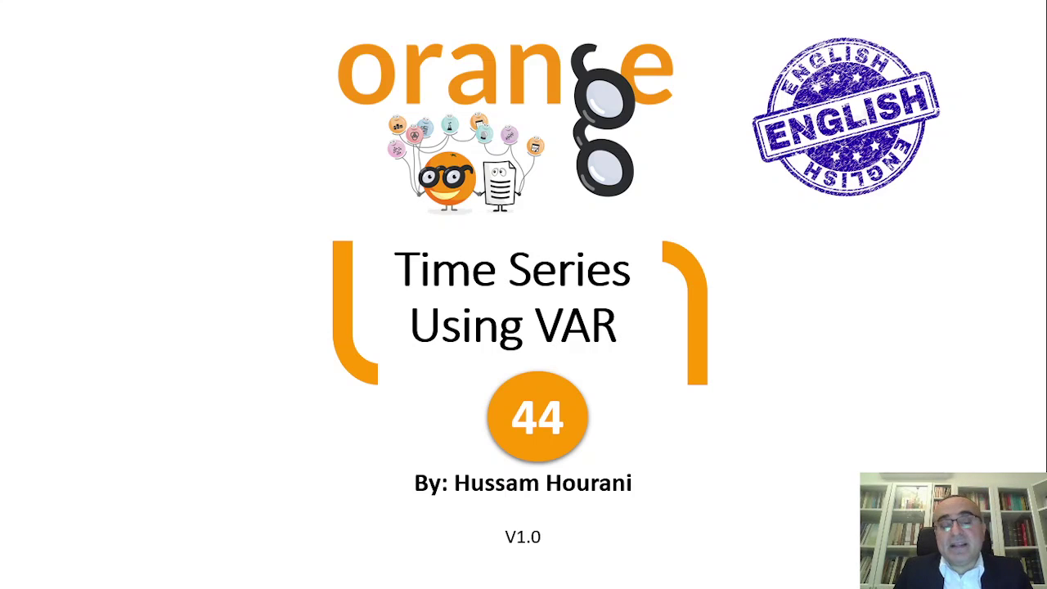
# Exit the slideshow, switch to Orange and add a File widget to the empty canvas
pyautogui.press('Escape')
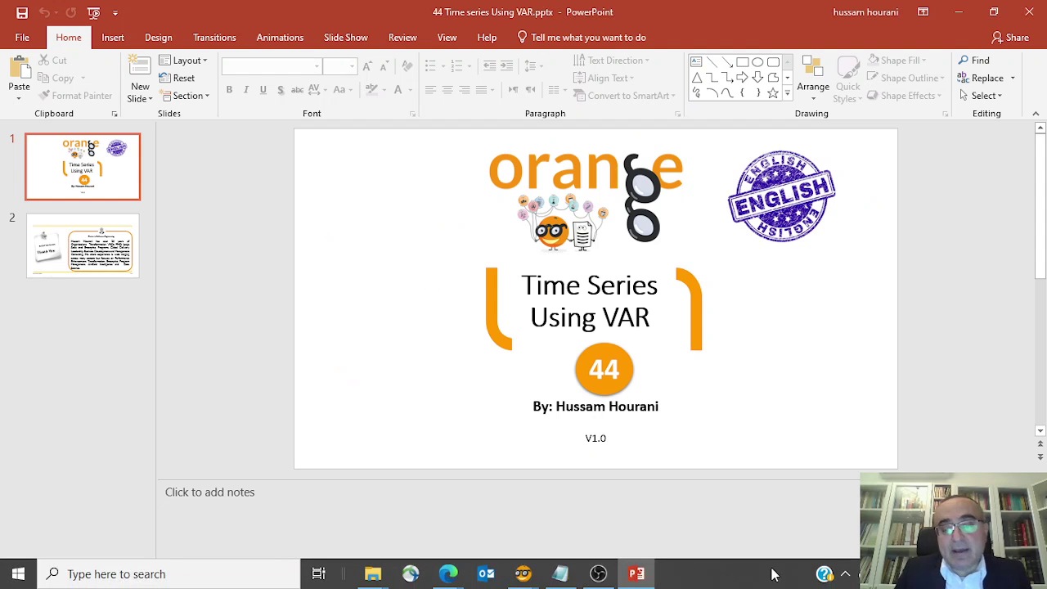
pyautogui.moveTo(531, 578)
pyautogui.click(472, 524)
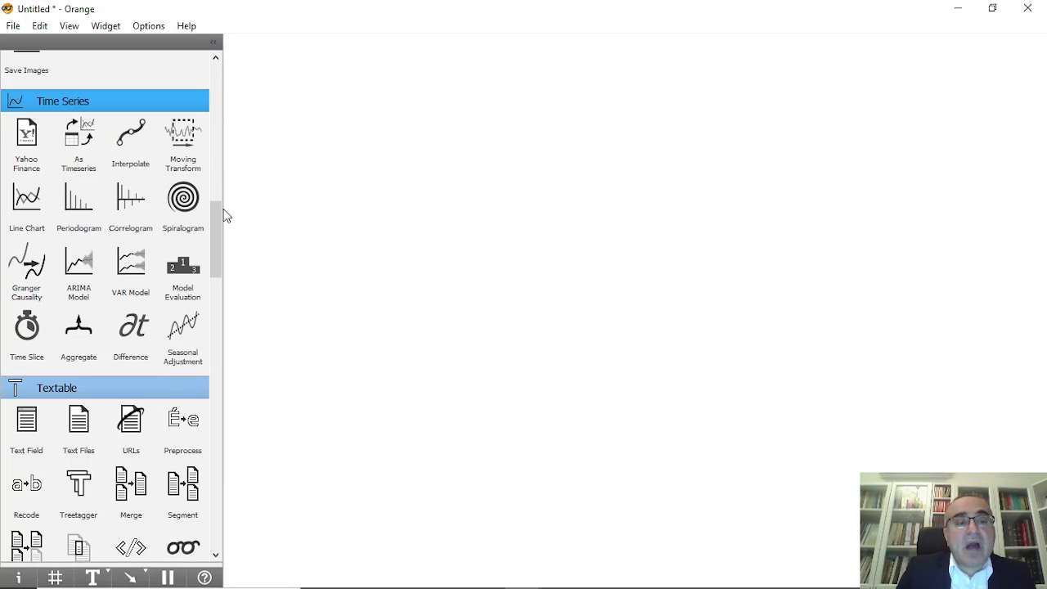
pyautogui.rightClick(306, 211)
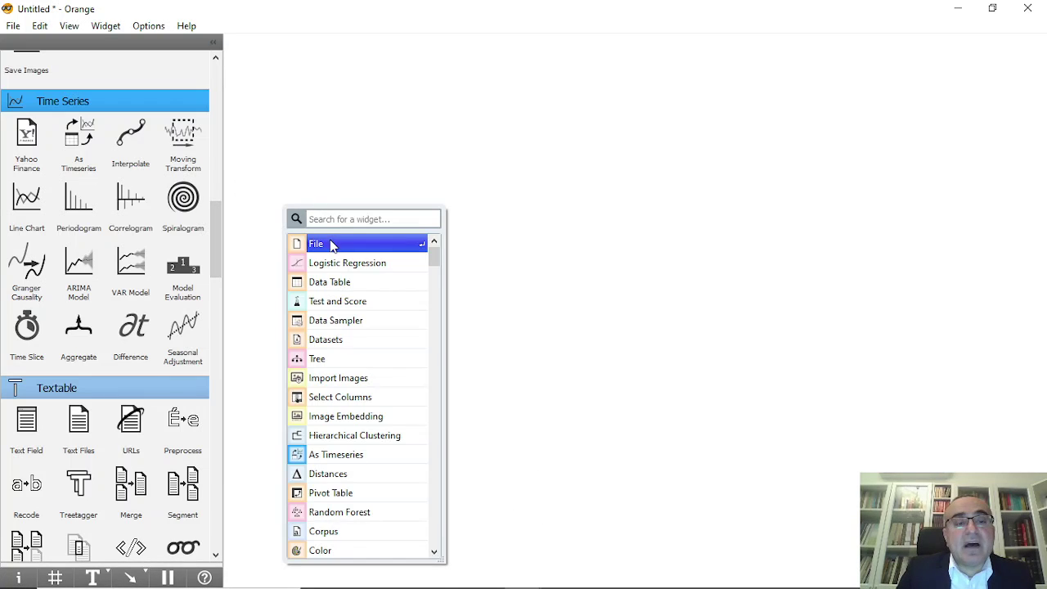
pyautogui.click(332, 244)
# Load "Stock Market_Uniqlo(FastRetailing) 2012-2016 Training - stocks2012-2016.csv" from the Stock folder into the File widget
pyautogui.doubleClick(316, 213)
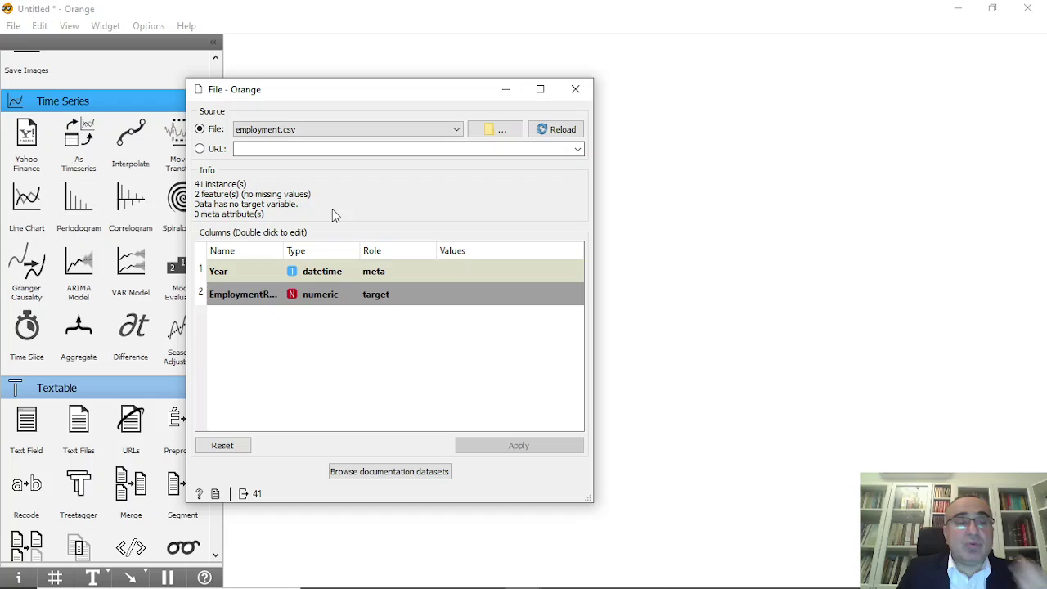
pyautogui.click(495, 130)
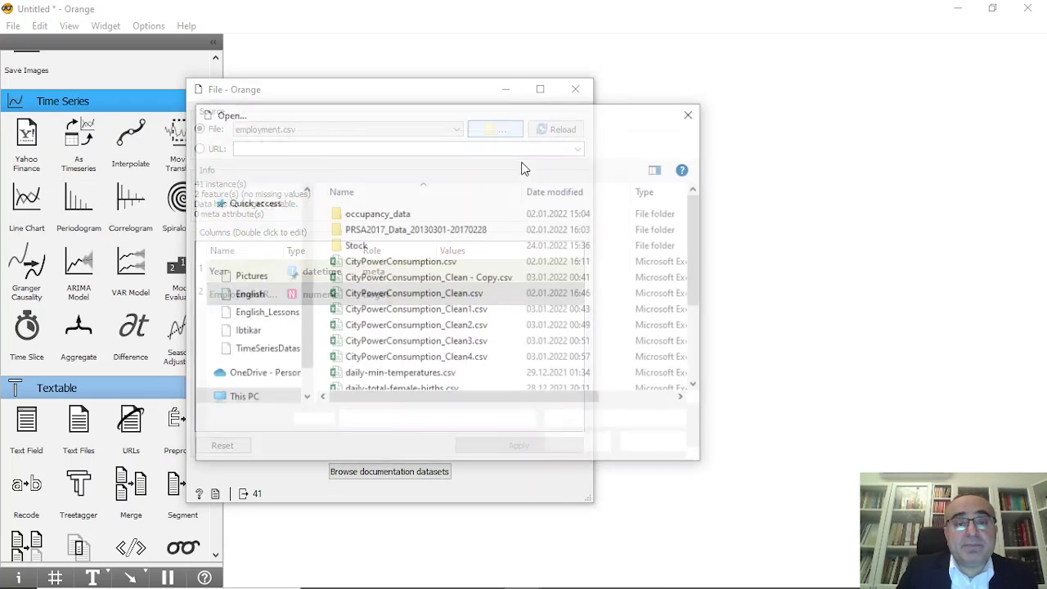
pyautogui.click(389, 252)
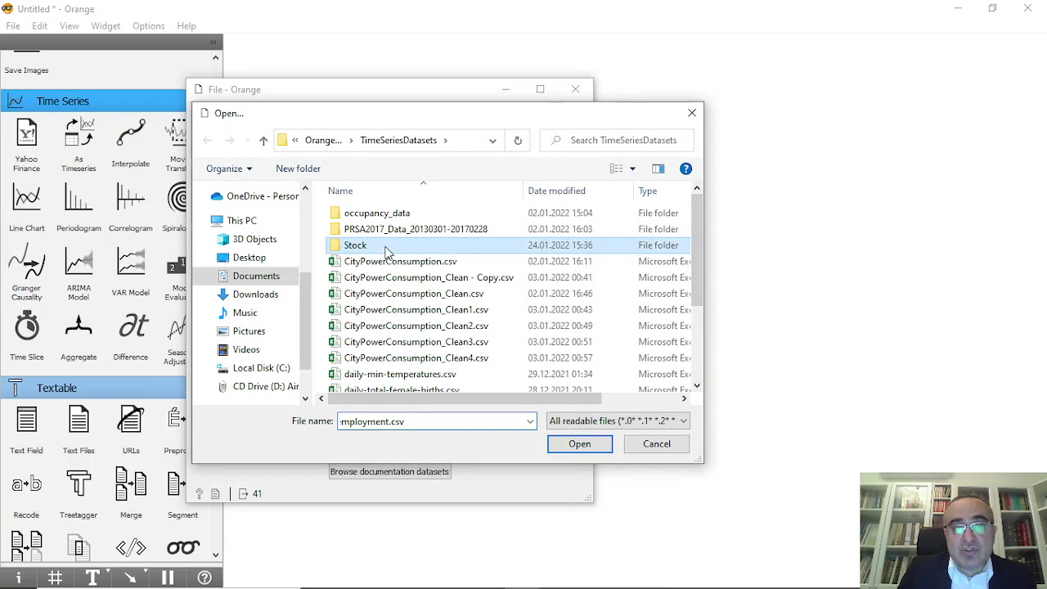
pyautogui.doubleClick(389, 252)
pyautogui.moveTo(694, 233); pyautogui.dragTo(699, 346)
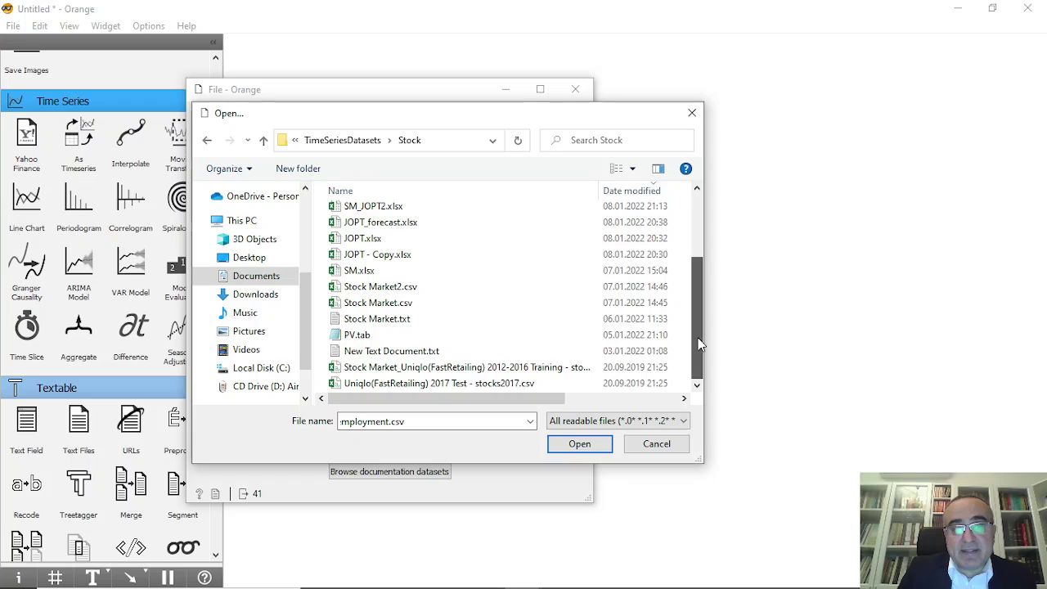
pyautogui.doubleClick(366, 370)
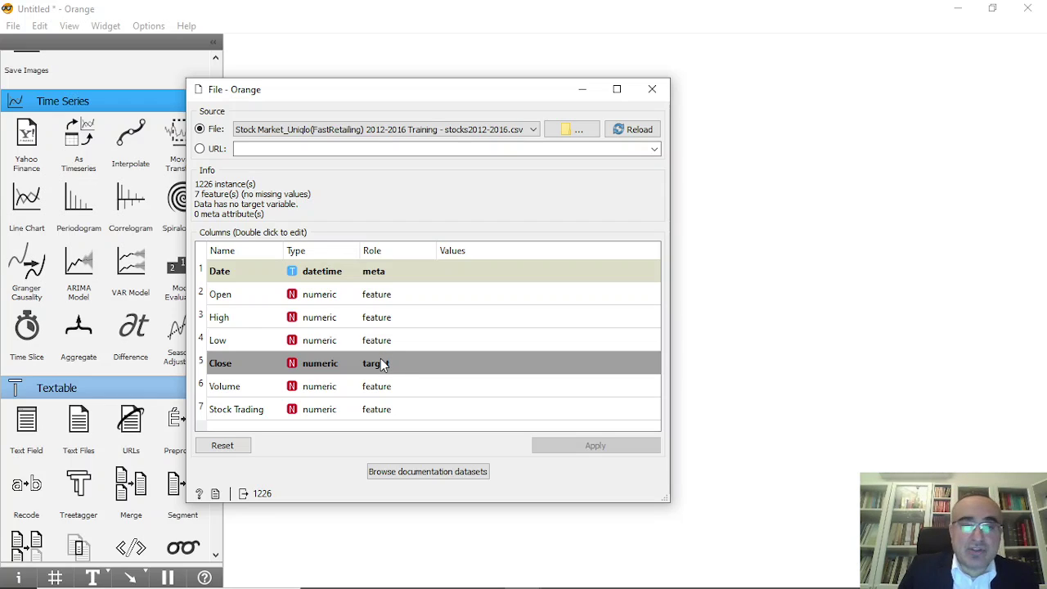
pyautogui.click(651, 89)
# Move the File widget slightly lower on the canvas and connect a new Data Table widget to it
pyautogui.moveTo(305, 210); pyautogui.dragTo(297, 248)
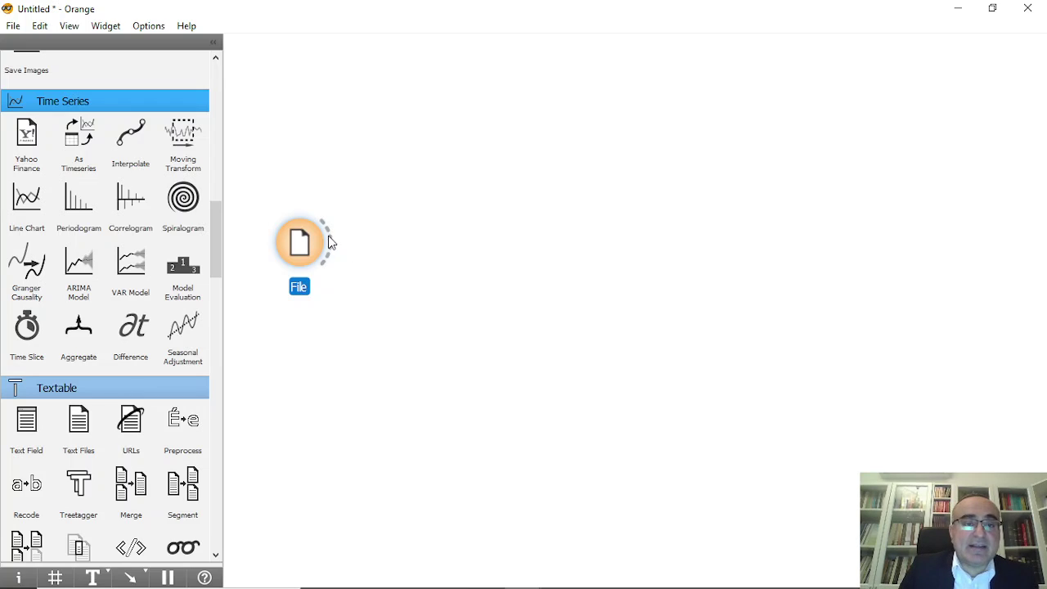
pyautogui.moveTo(329, 234); pyautogui.dragTo(424, 139)
pyautogui.write('data')
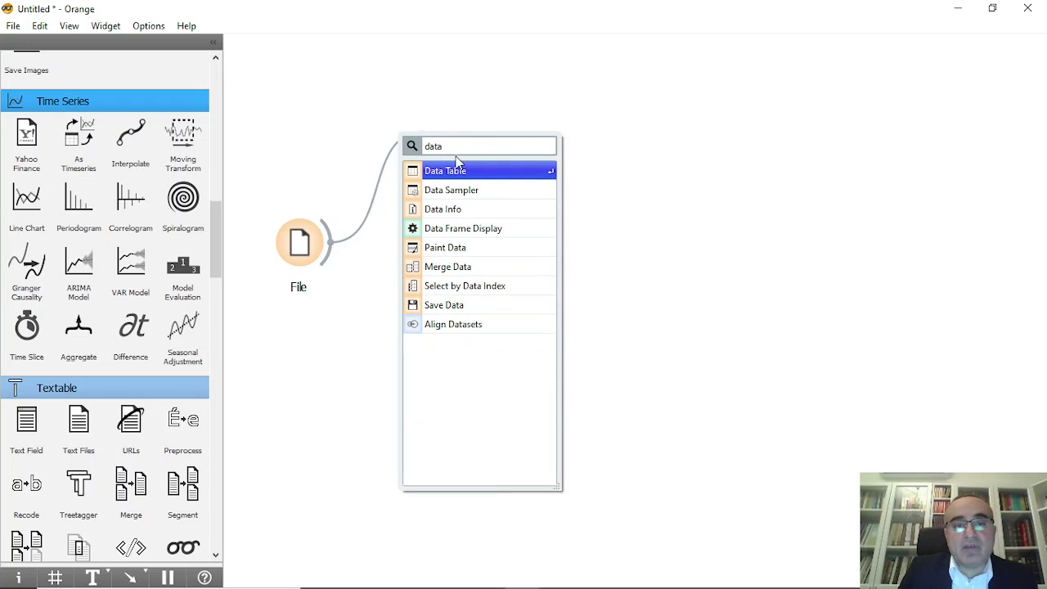
pyautogui.click(464, 176)
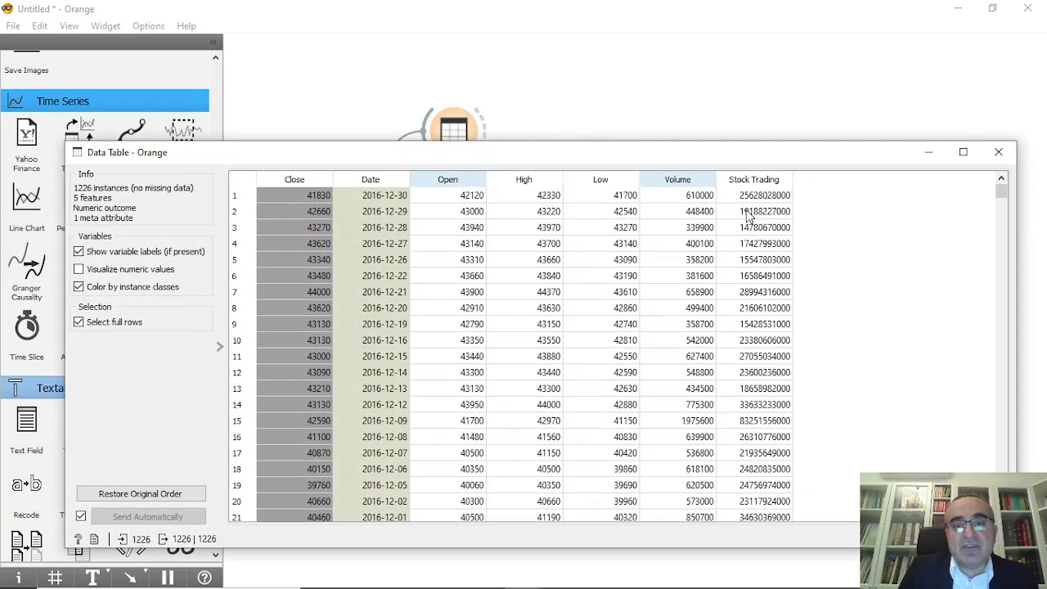
# Examine the daily stock price, volume and trading records in the Data Table
pyautogui.moveTo(628, 199); pyautogui.dragTo(627, 327)
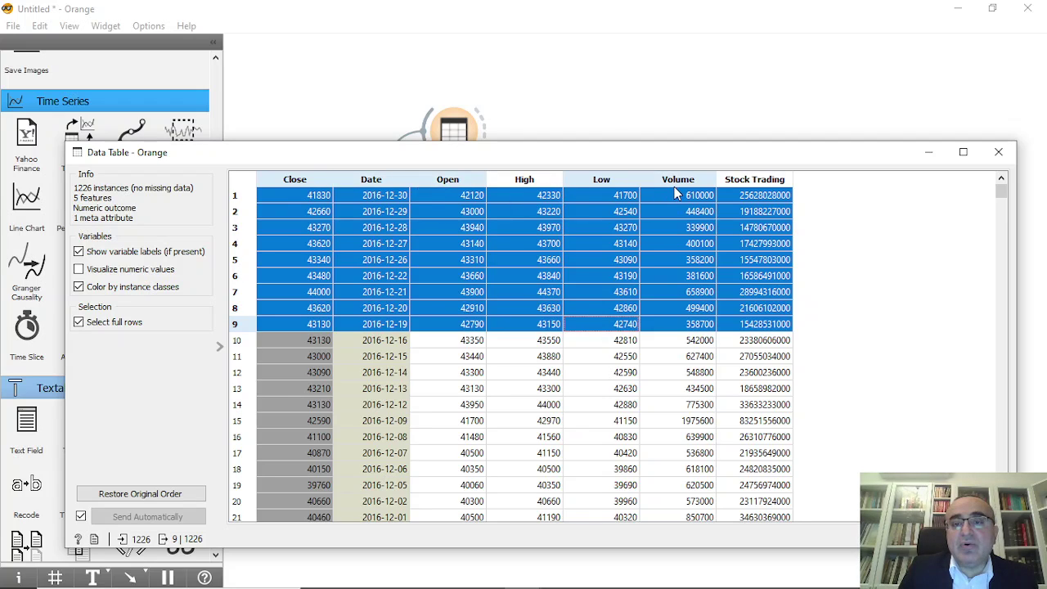
pyautogui.click(730, 229)
pyautogui.moveTo(1002, 194); pyautogui.dragTo(1027, 147)
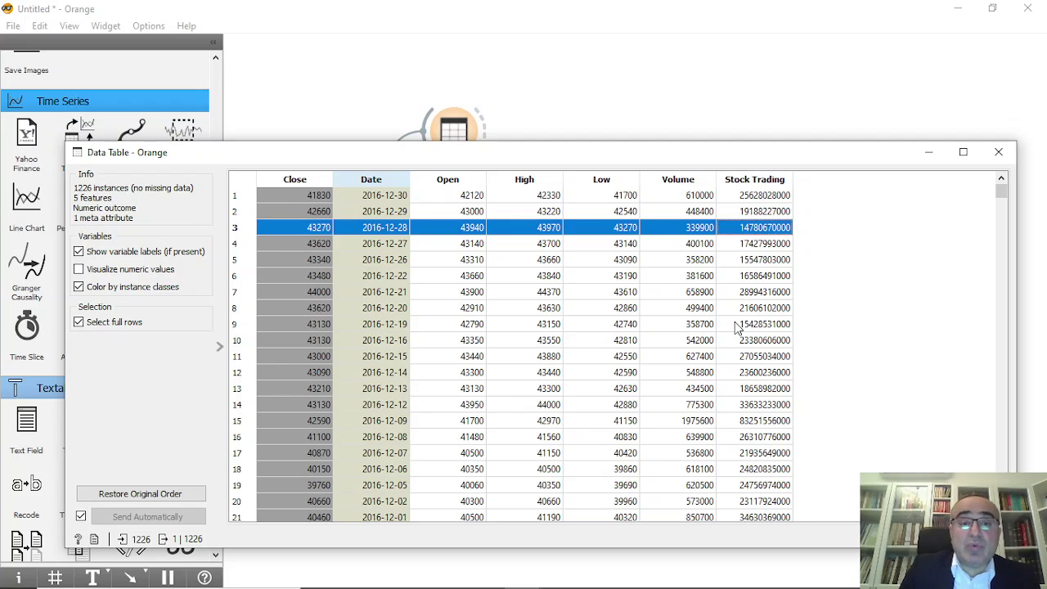
pyautogui.click(1000, 152)
# Move the Data Table widget up, connect an As Timeseries widget to File and check that Date is its sequential attribute
pyautogui.moveTo(451, 131); pyautogui.dragTo(449, 98)
pyautogui.moveTo(297, 263); pyautogui.dragTo(460, 254)
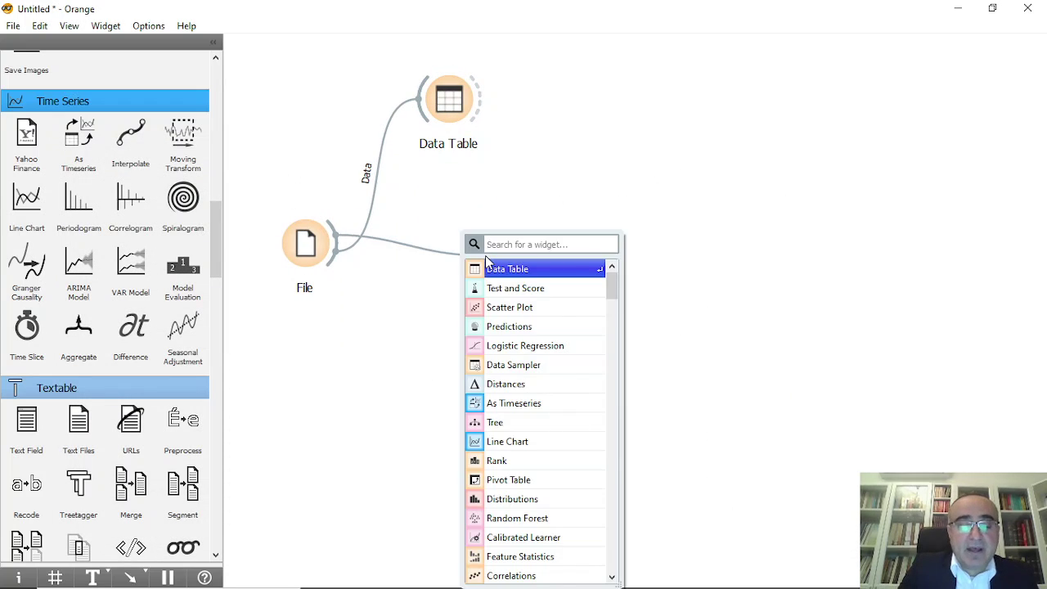
pyautogui.write('serie')
pyautogui.click(540, 287)
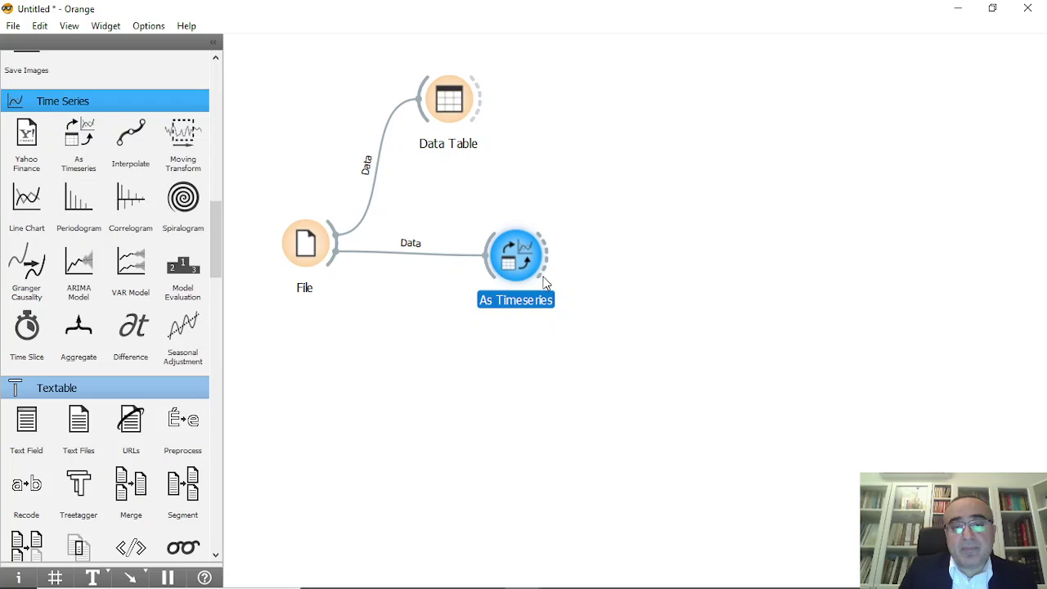
pyautogui.doubleClick(514, 264)
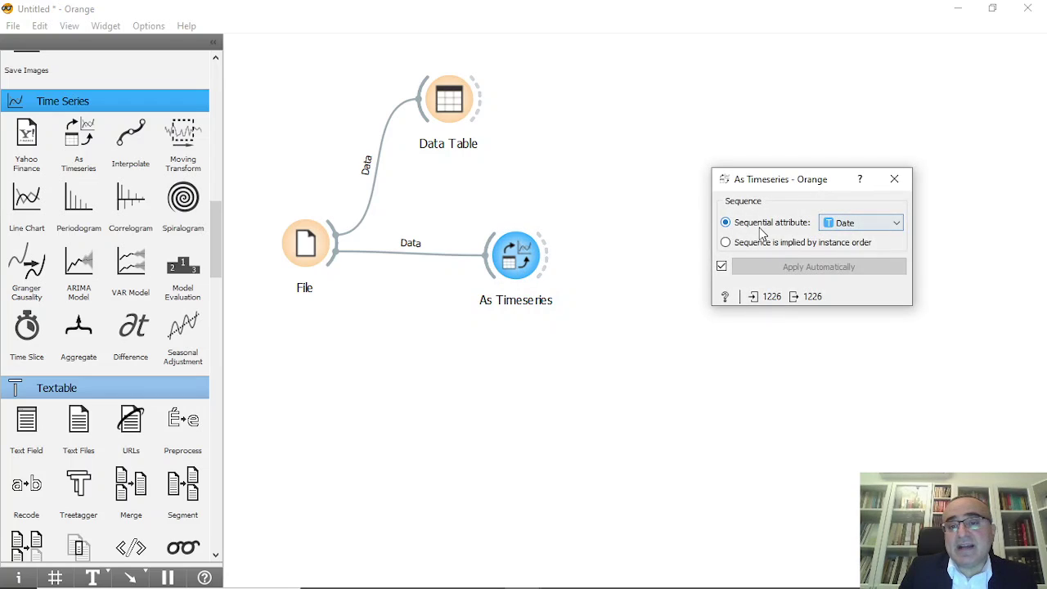
pyautogui.click(894, 178)
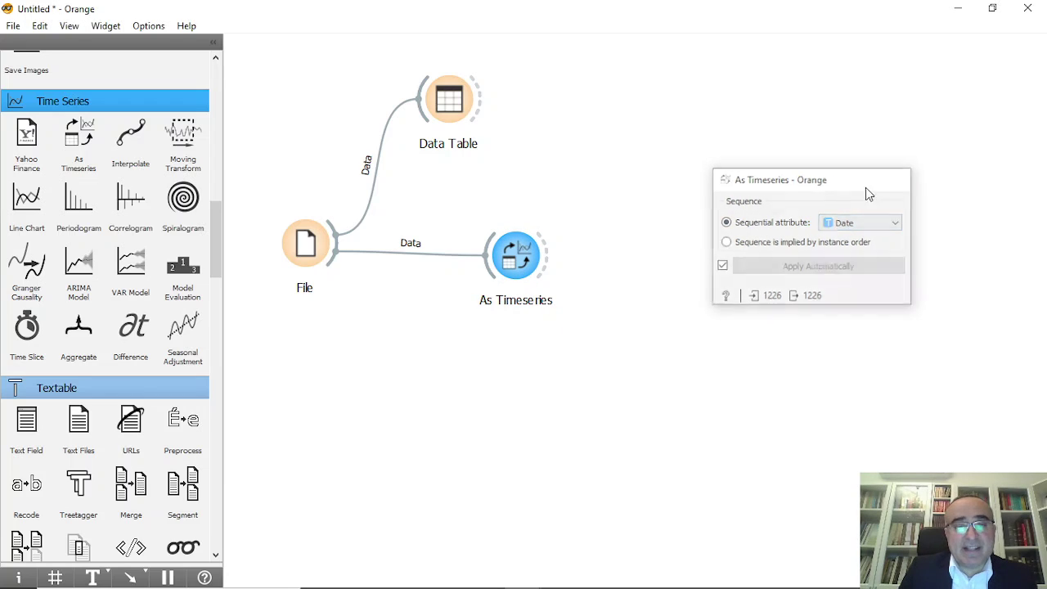
# Move As Timeseries closer to File and connect a Line Chart widget, linking the Time series output to its Time series input
pyautogui.moveTo(511, 262); pyautogui.dragTo(644, 158)
pyautogui.write('line')
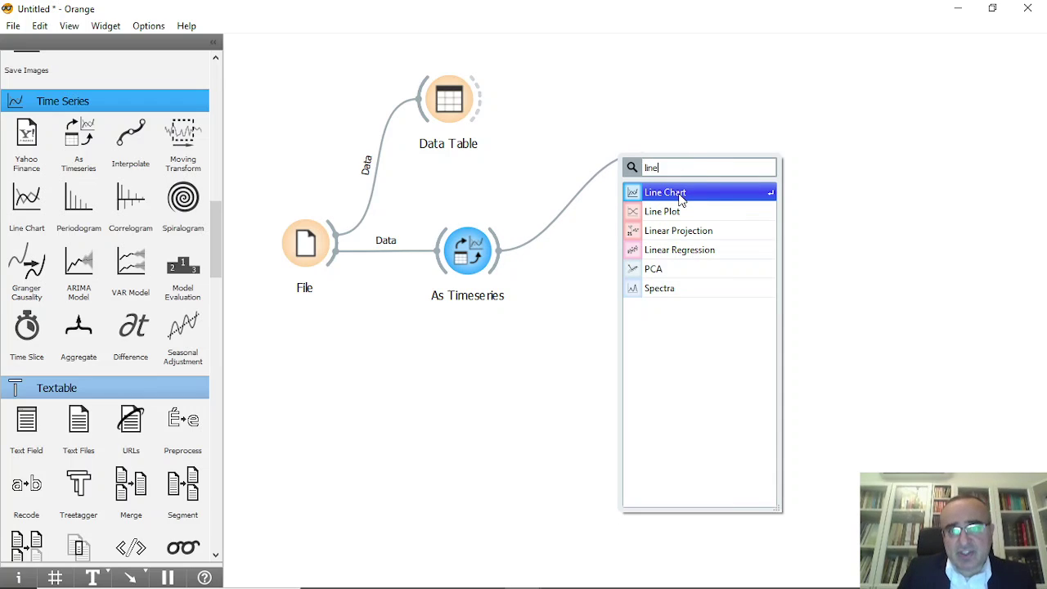
pyautogui.click(680, 196)
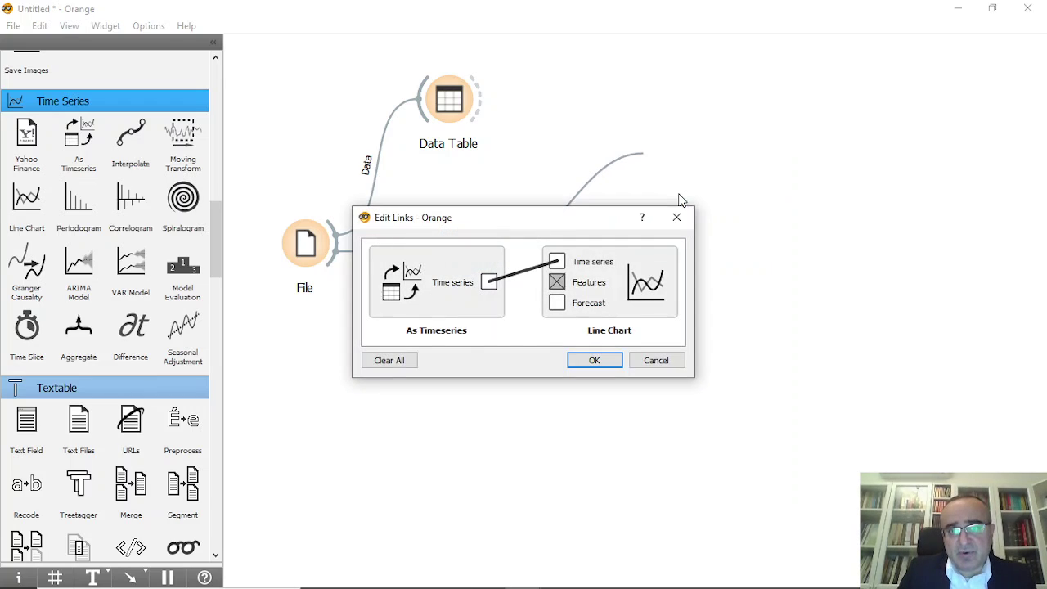
pyautogui.click(596, 361)
# Show Open, High, Volume and Stock Trading as four separate line plots in the Line Chart
pyautogui.doubleClick(678, 166)
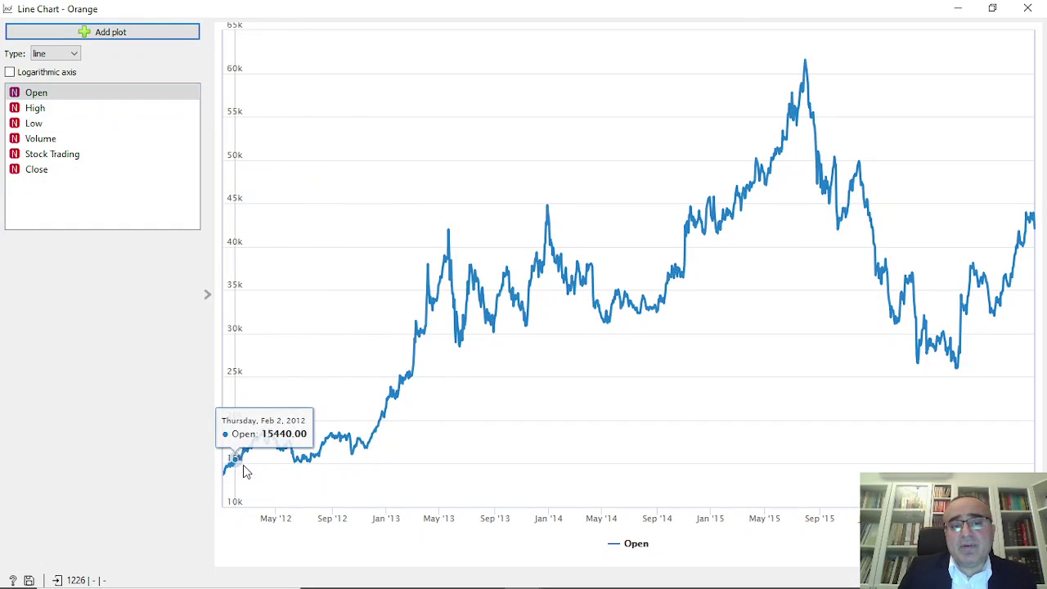
pyautogui.click(119, 32)
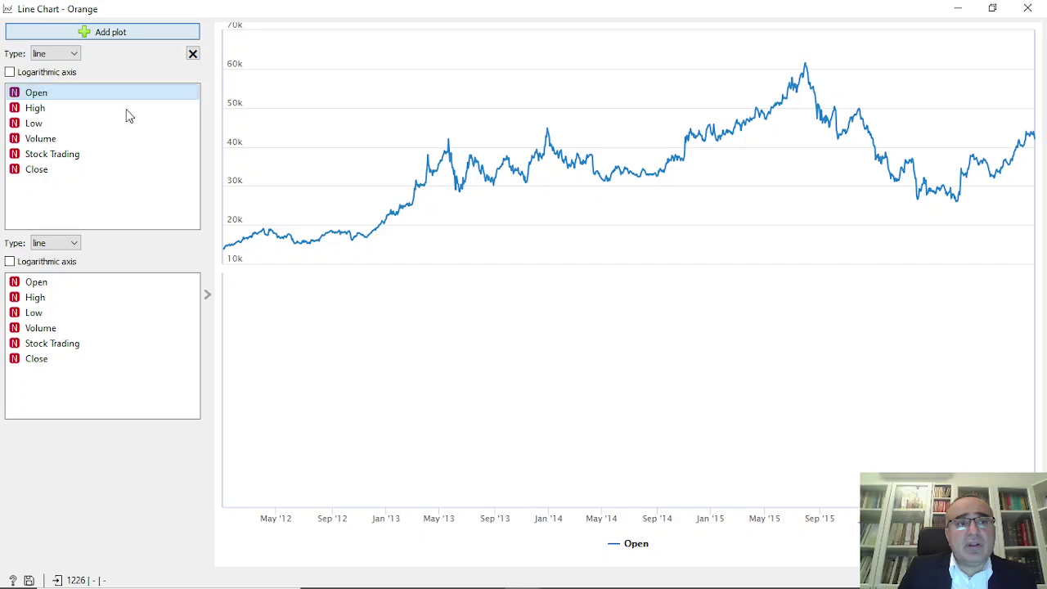
pyautogui.click(63, 309)
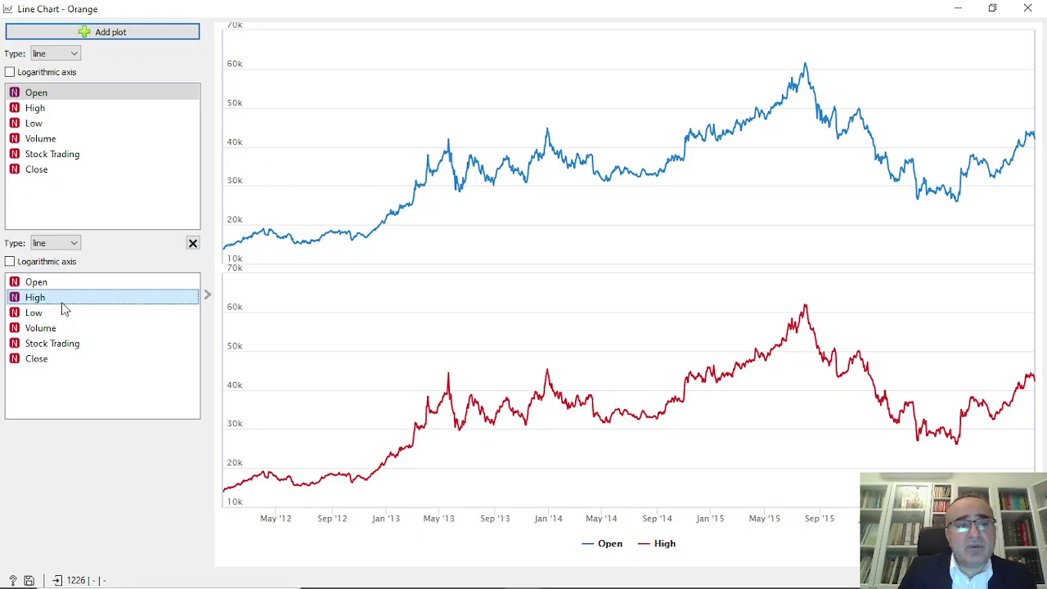
pyautogui.click(131, 32)
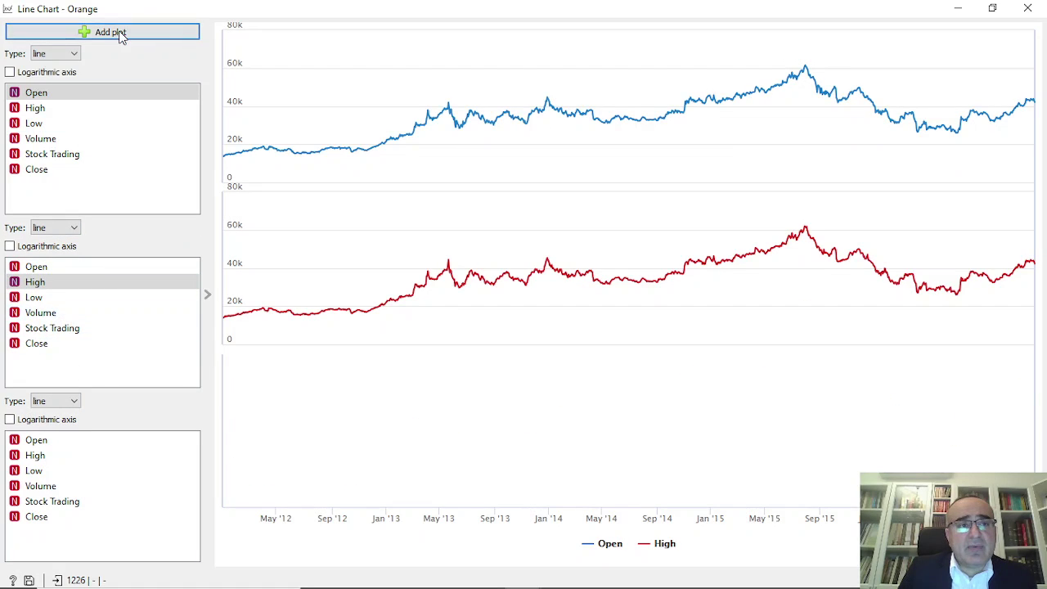
pyautogui.click(59, 486)
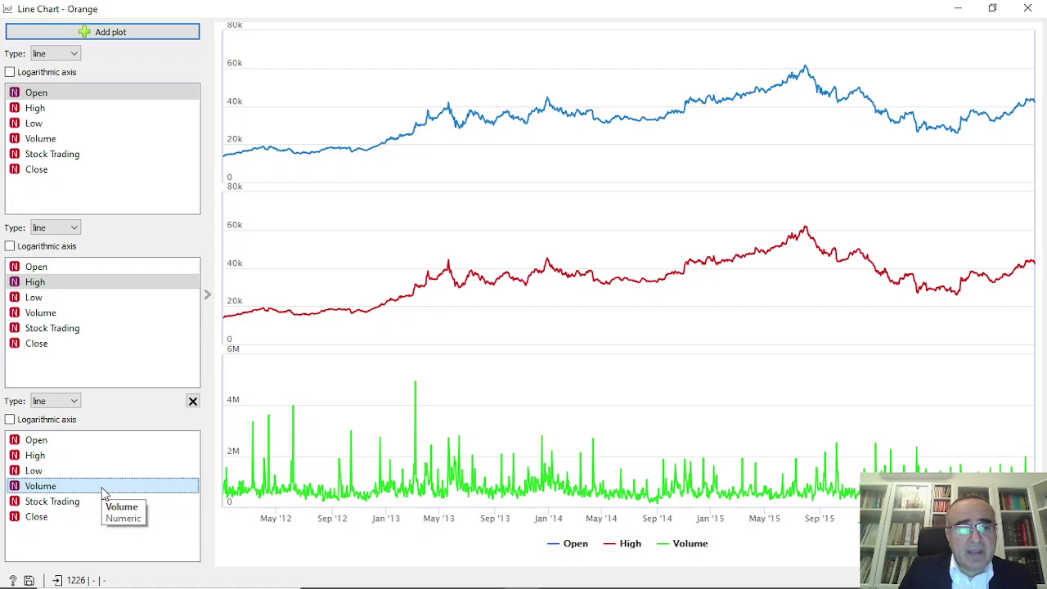
pyautogui.click(112, 34)
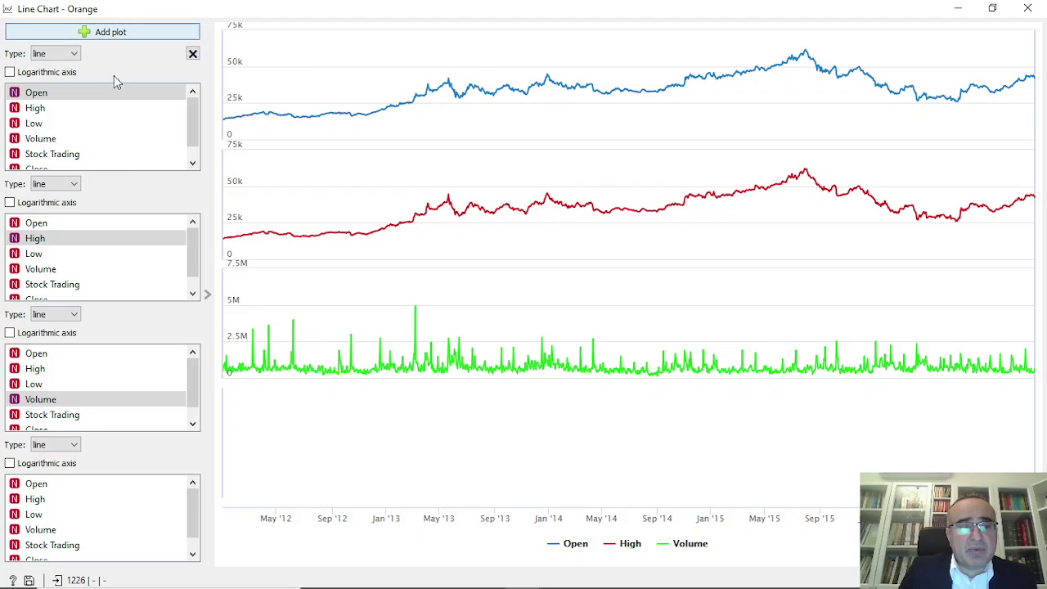
pyautogui.scroll(-1, 103, 512)
pyautogui.click(45, 532)
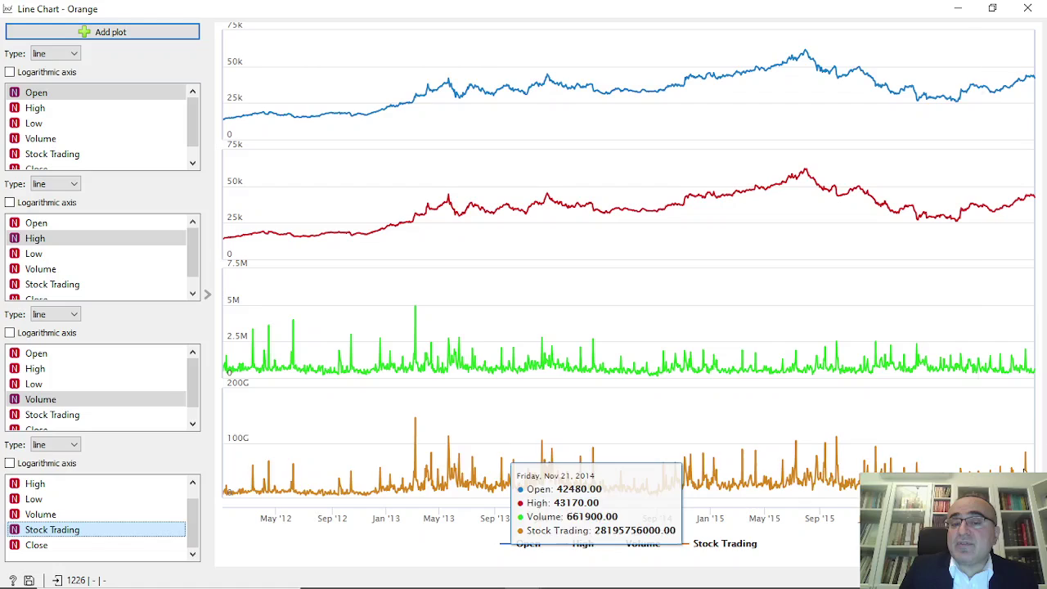
pyautogui.click(1027, 8)
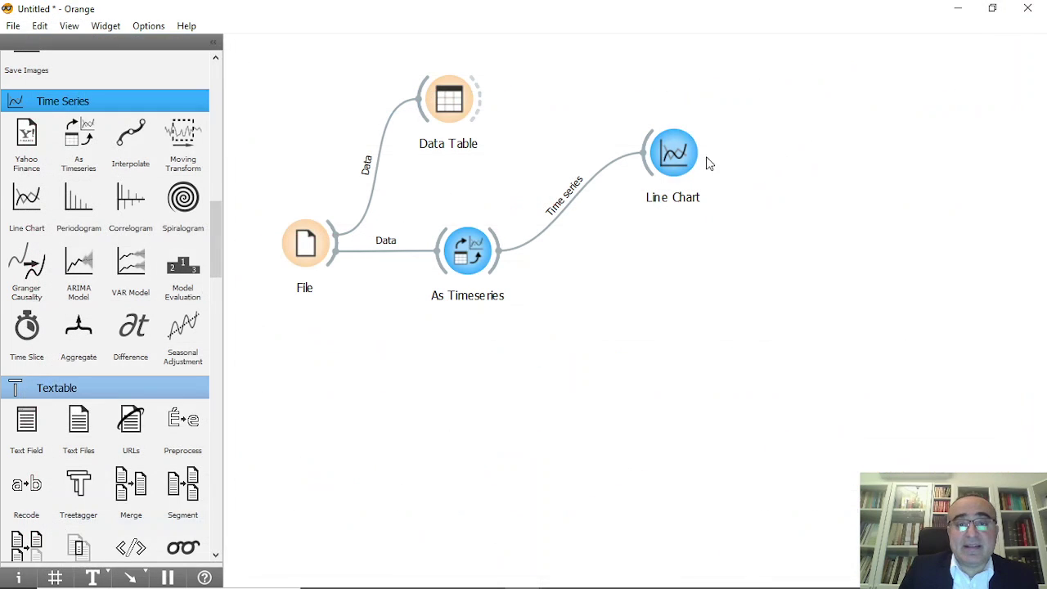
# Move the Line Chart widget up a little and connect a VAR Model widget to As Timeseries
pyautogui.moveTo(682, 165); pyautogui.dragTo(689, 144)
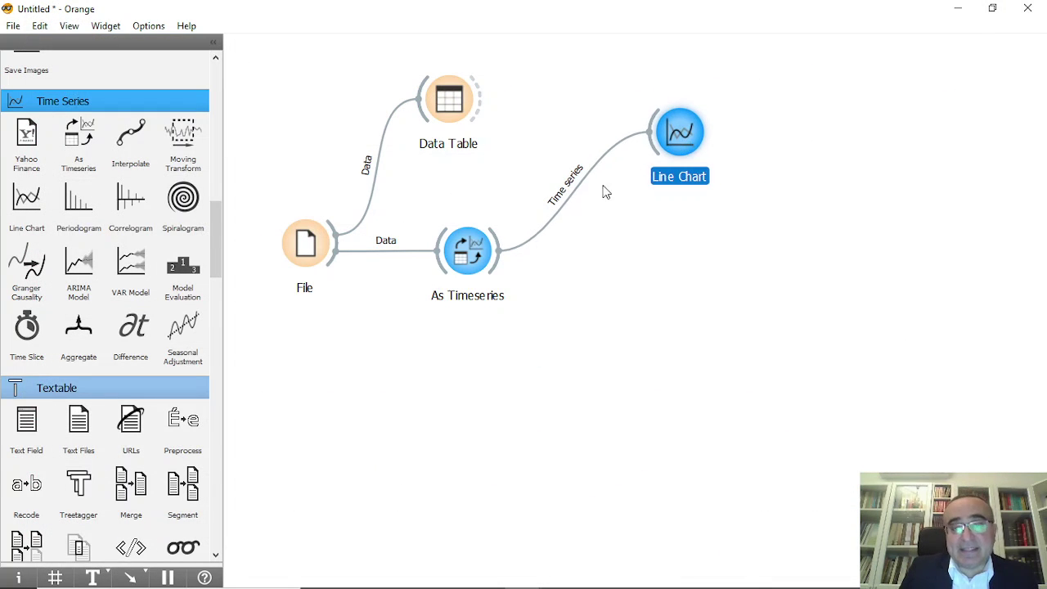
pyautogui.moveTo(498, 272); pyautogui.dragTo(632, 306)
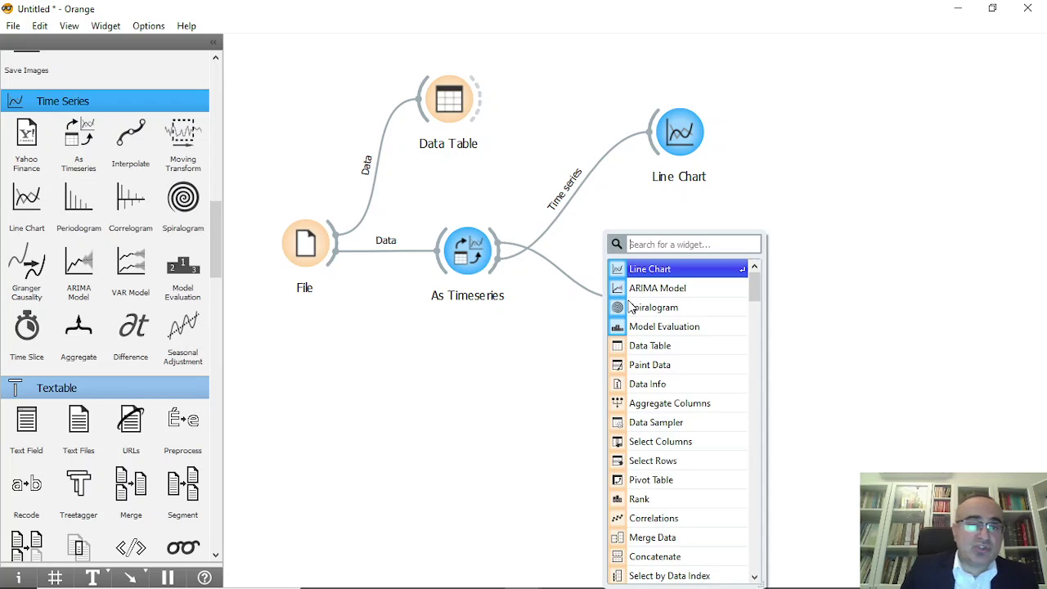
pyautogui.write('var')
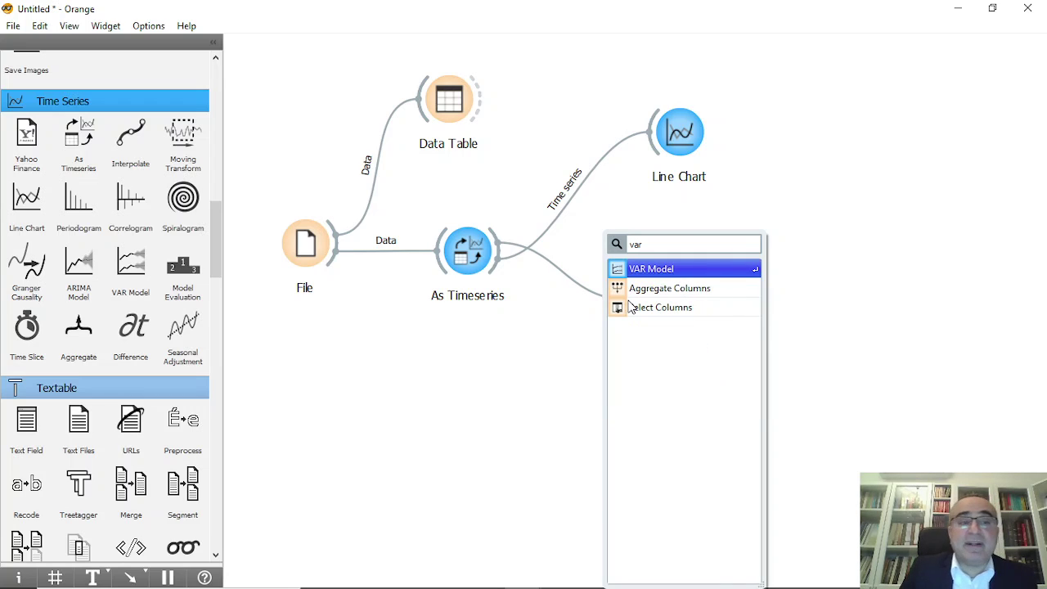
pyautogui.click(700, 274)
# Set the VAR Model's forecast steps ahead to 5
pyautogui.doubleClick(680, 303)
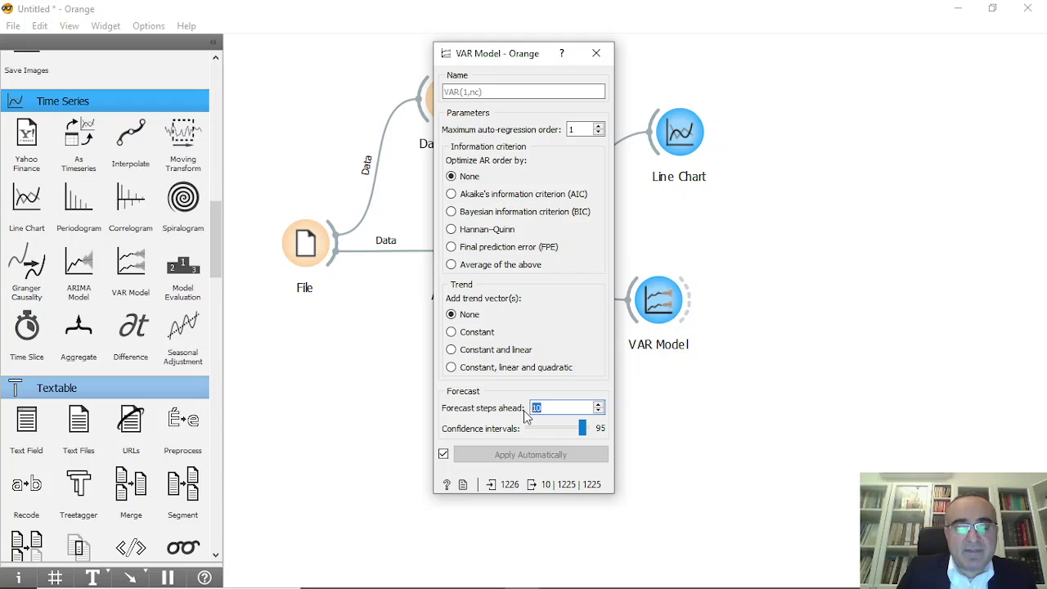
pyautogui.press('Return')
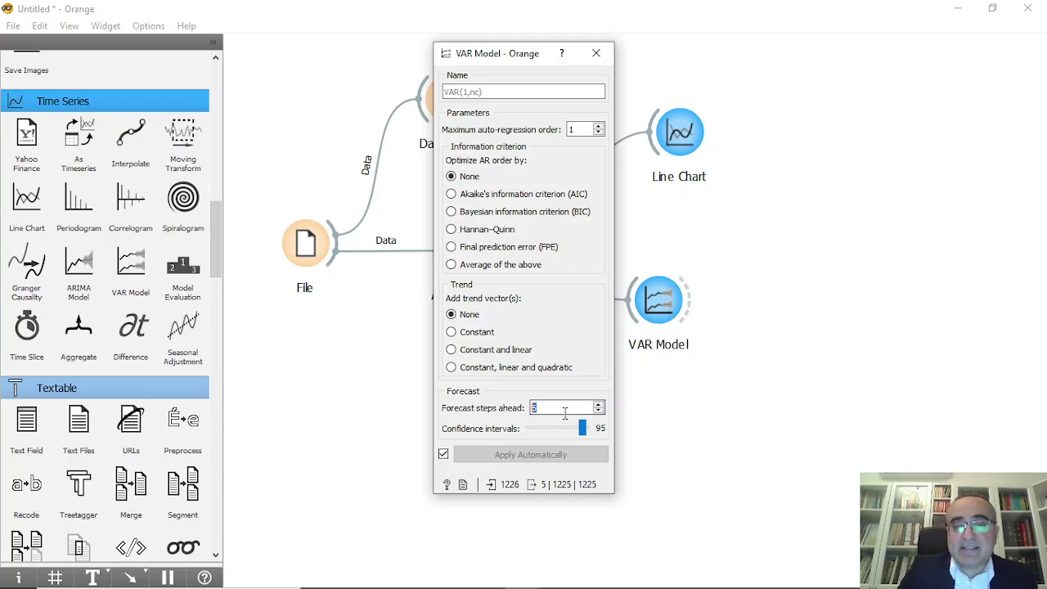
pyautogui.click(596, 53)
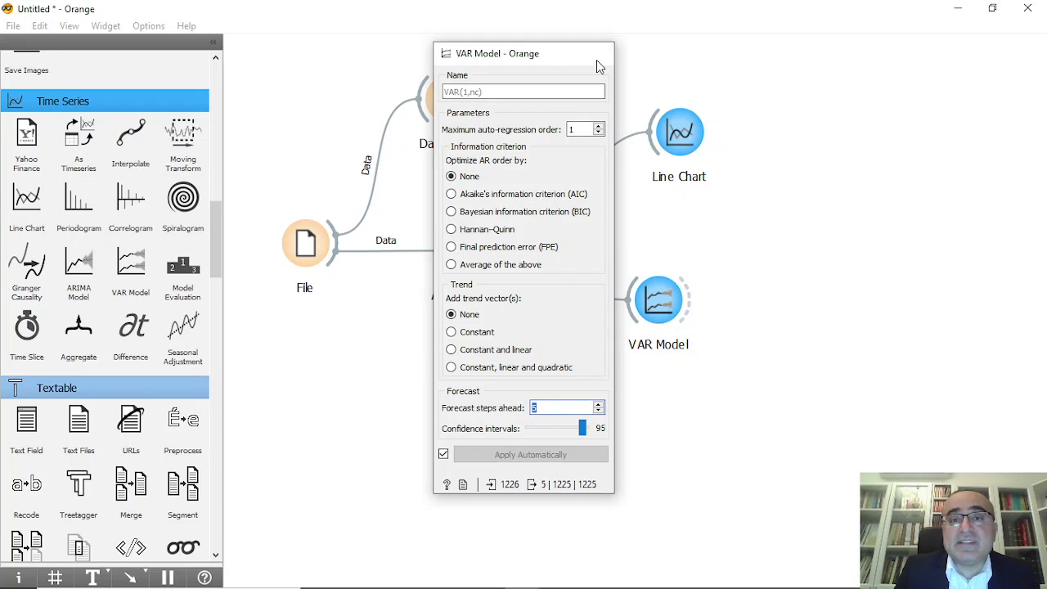
# Connect a Data Table widget to VAR Model, linking the Forecast output to its Data input
pyautogui.moveTo(692, 302); pyautogui.dragTo(781, 307)
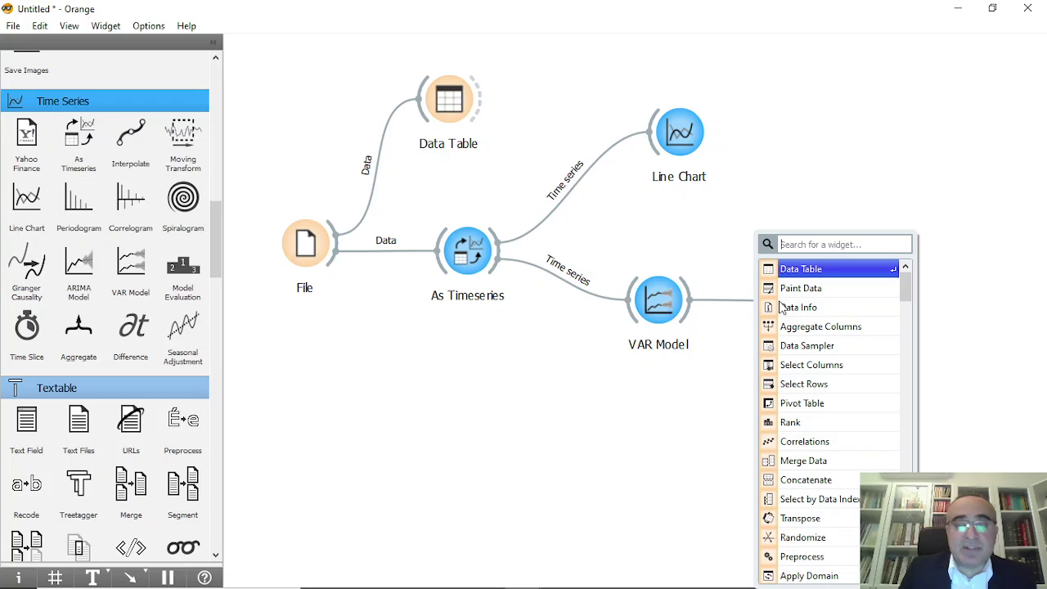
pyautogui.write('data')
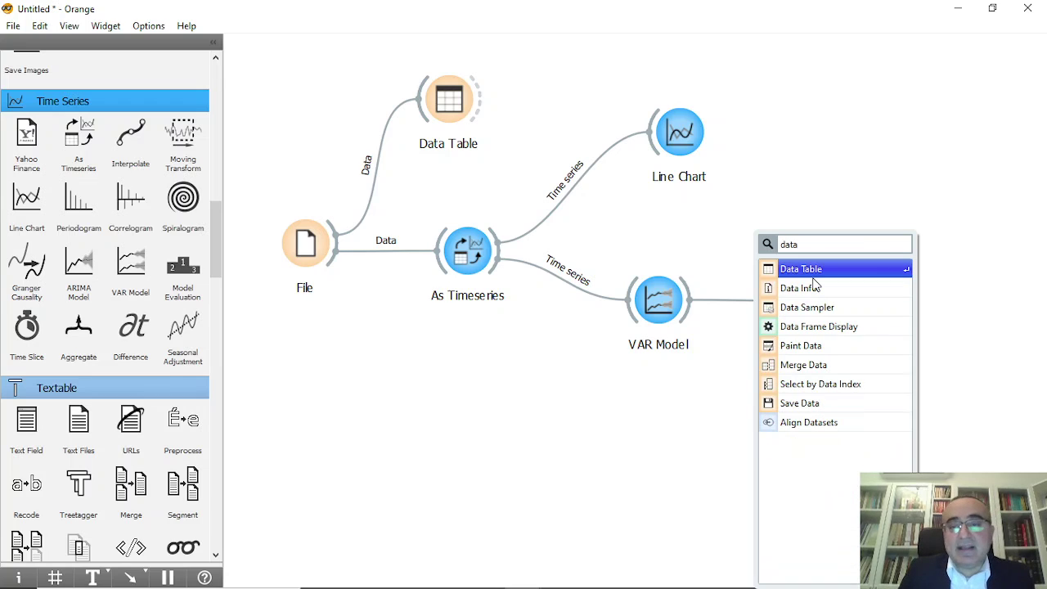
pyautogui.press('Return')
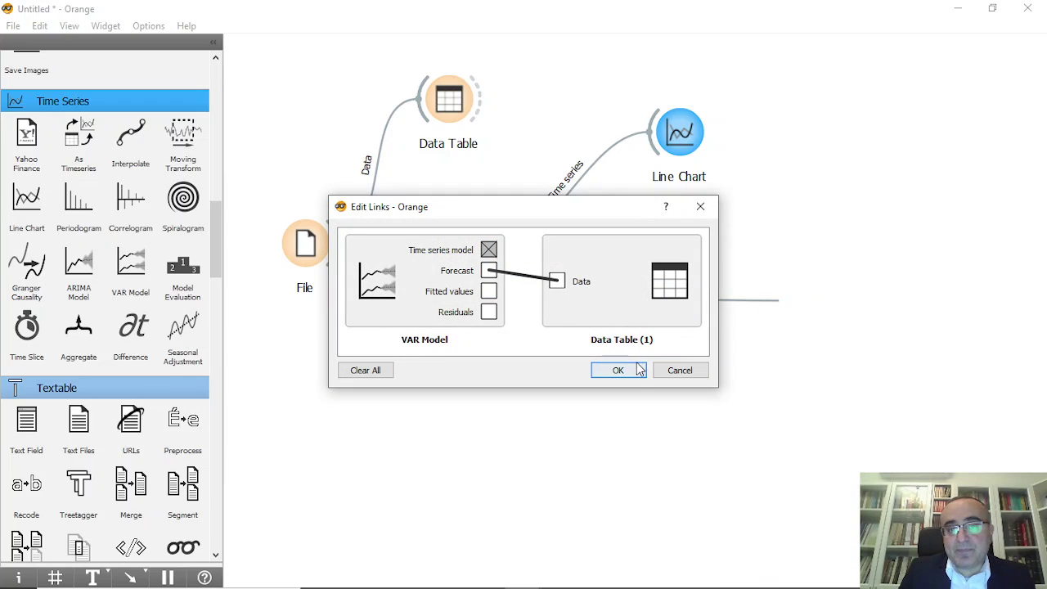
pyautogui.click(638, 370)
# Open the VAR forecast table and examine the forecast values and confidence limits, selecting all rows and then only the first
pyautogui.doubleClick(798, 310)
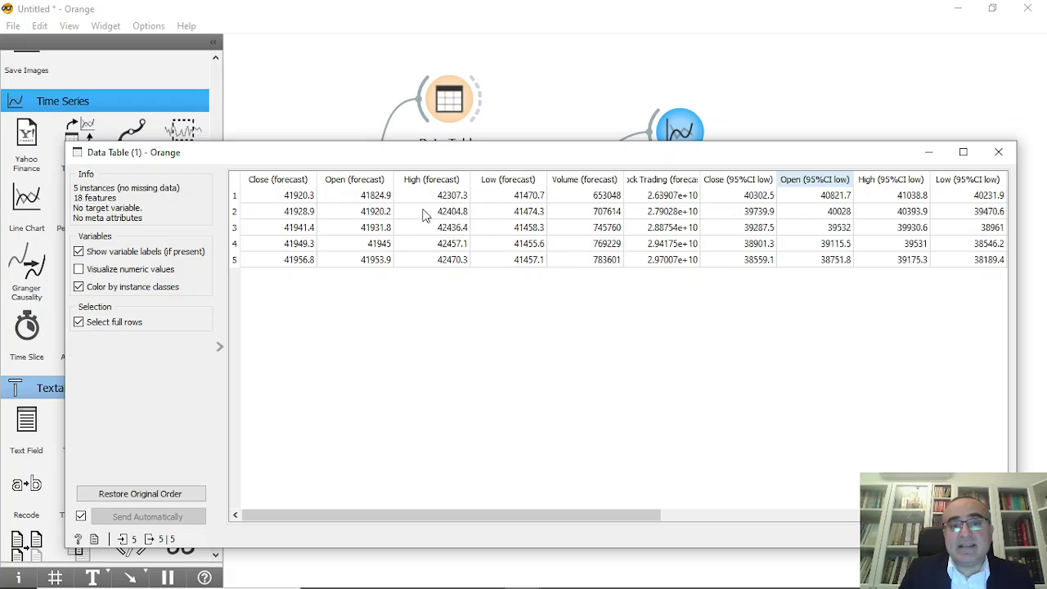
pyautogui.moveTo(307, 202); pyautogui.dragTo(315, 262)
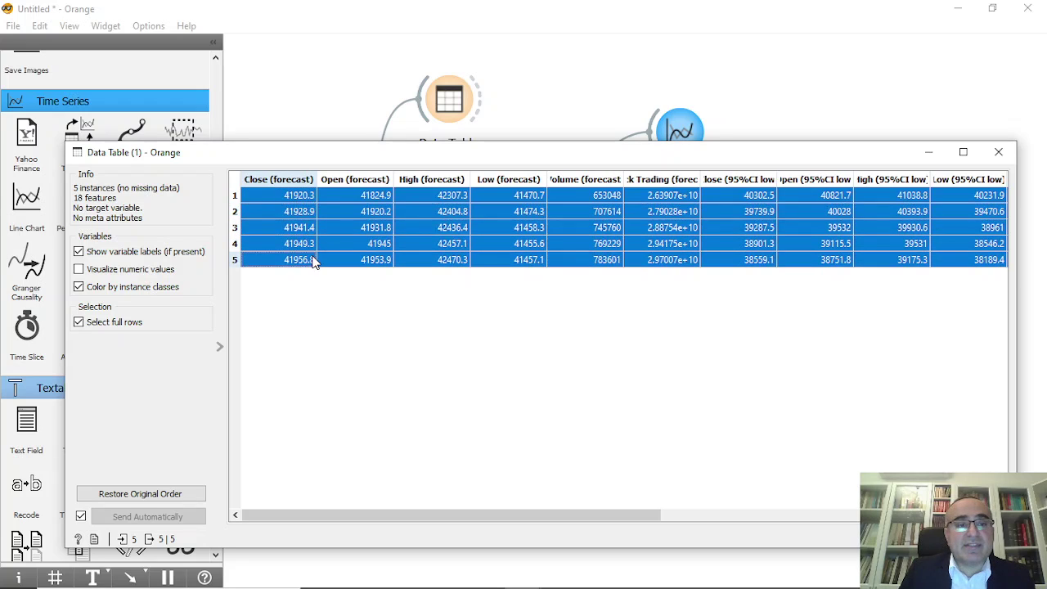
pyautogui.click(293, 201)
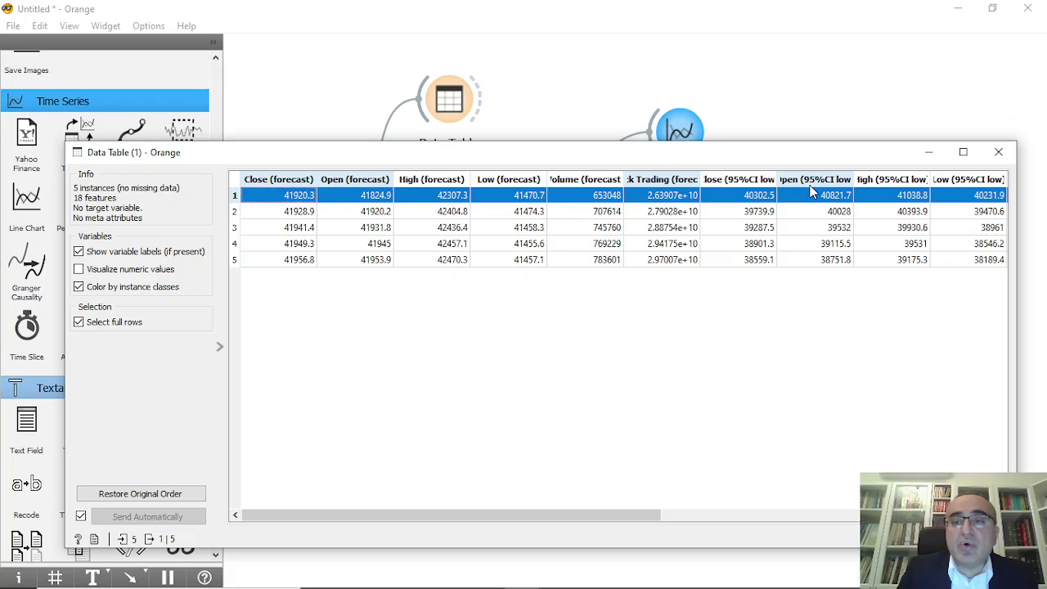
pyautogui.moveTo(578, 517)
pyautogui.mouseDown()
pyautogui.moveTo(900, 512)
pyautogui.moveTo(573, 517)
pyautogui.mouseUp()
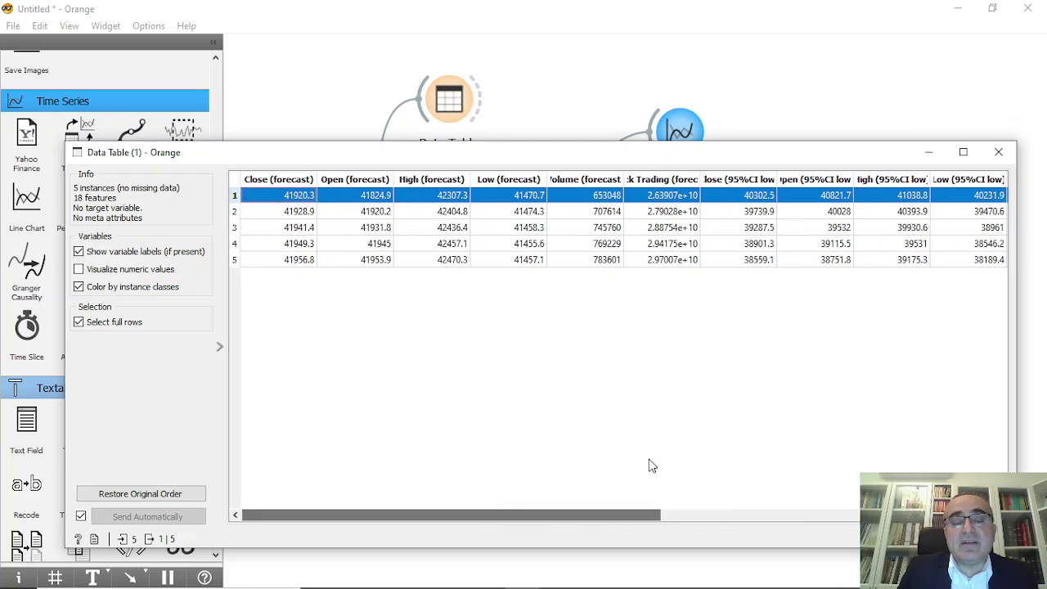
pyautogui.click(998, 152)
# Move Data Table (1) and VAR Model down and connect a second Line Chart to As Timeseries, linking Time series to Time series
pyautogui.moveTo(837, 324); pyautogui.dragTo(859, 368)
pyautogui.moveTo(646, 296); pyautogui.dragTo(642, 348)
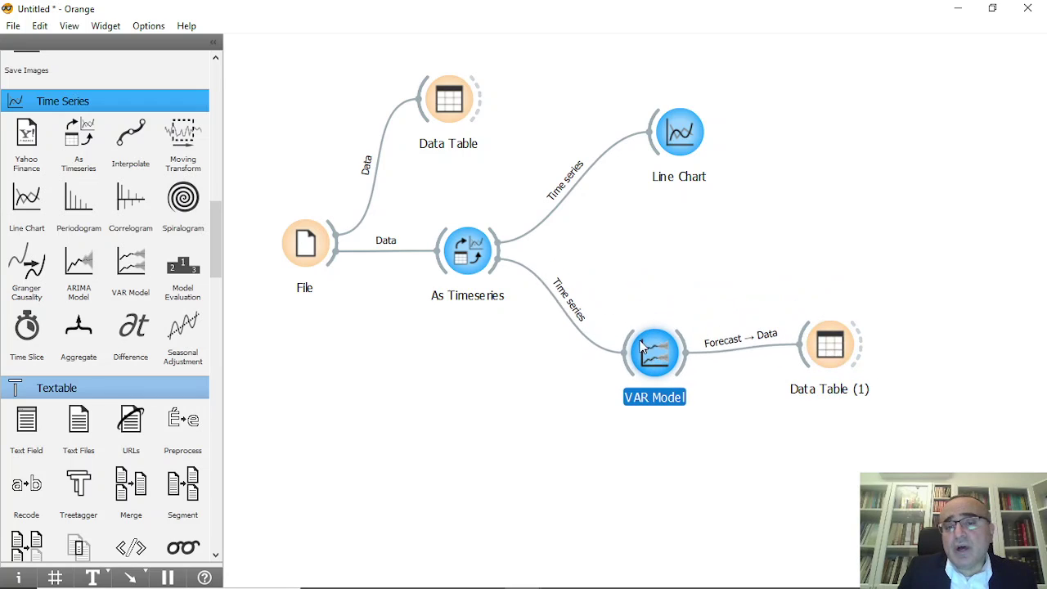
pyautogui.moveTo(500, 255); pyautogui.dragTo(735, 248)
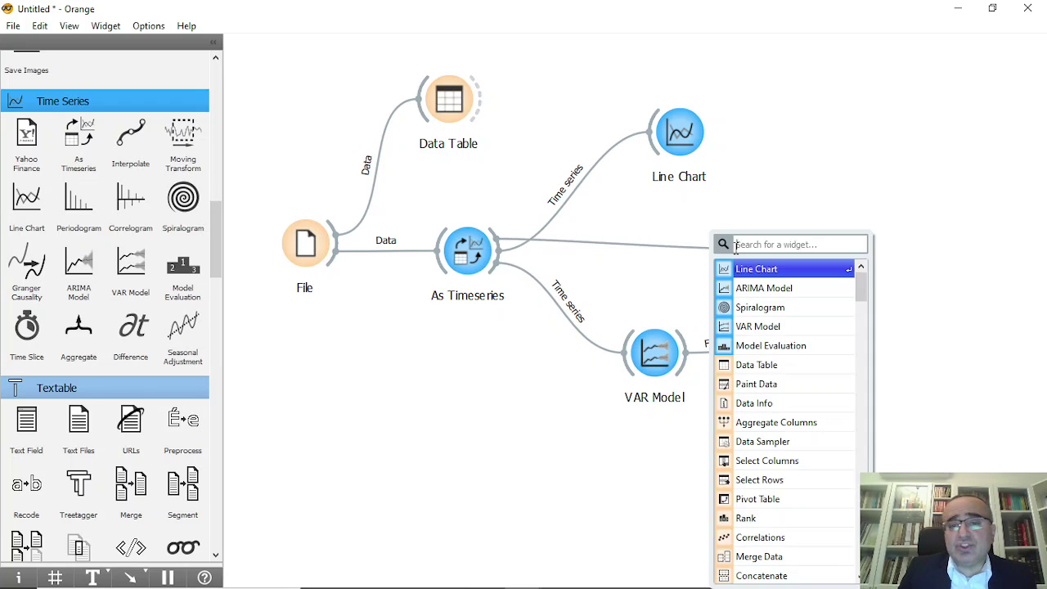
pyautogui.write('lie')
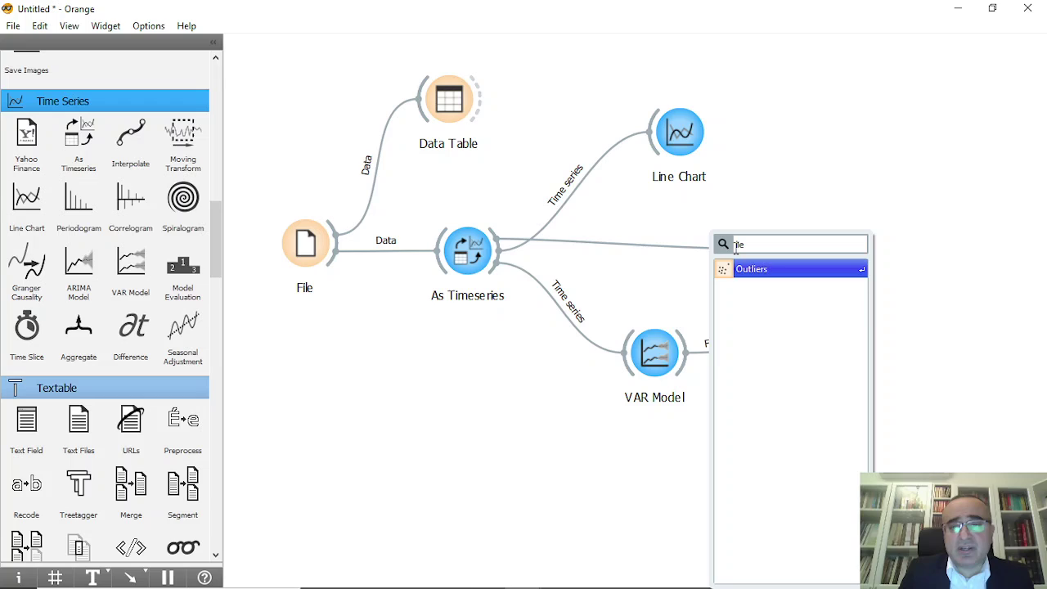
pyautogui.press('BackSpace')
pyautogui.press('BackSpace')
pyautogui.press('BackSpace')
pyautogui.write('line')
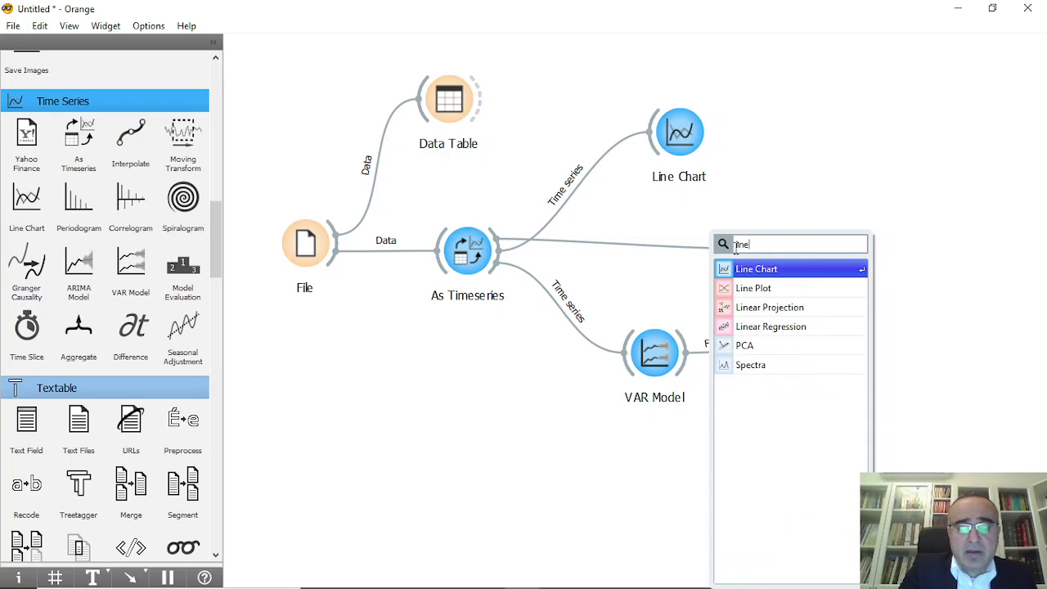
pyautogui.click(758, 269)
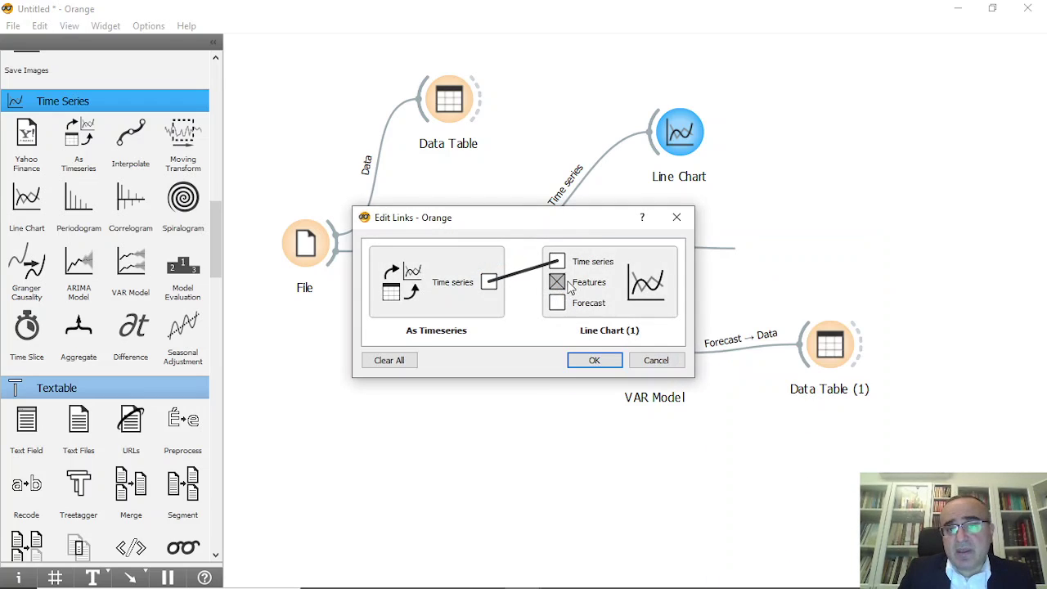
pyautogui.click(595, 360)
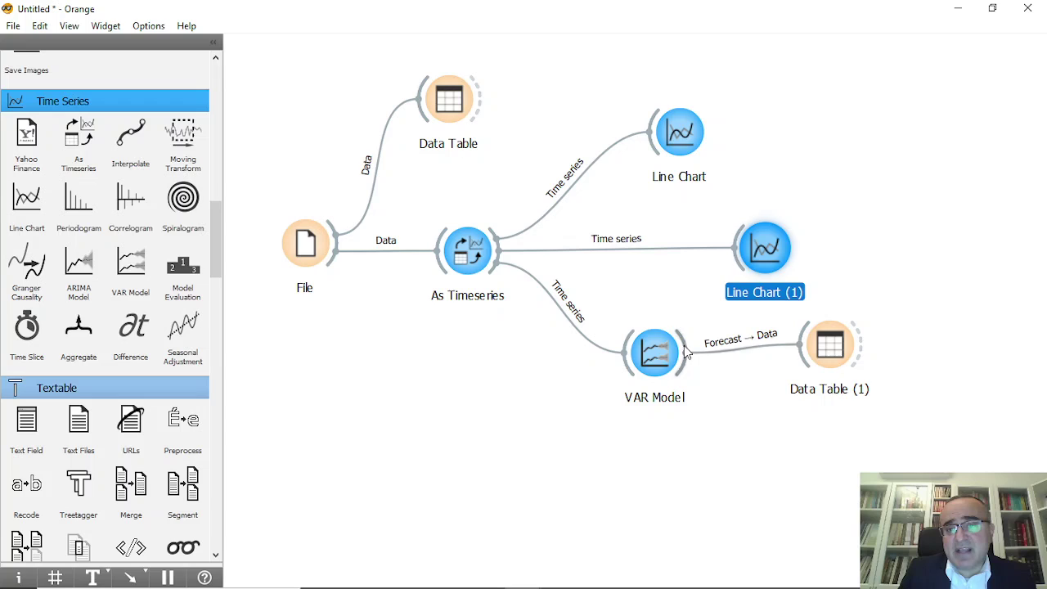
# Link VAR Model's Forecast output to the Forecast input of Line Chart (1) and view the Open series in the chart
pyautogui.moveTo(742, 278); pyautogui.dragTo(741, 260)
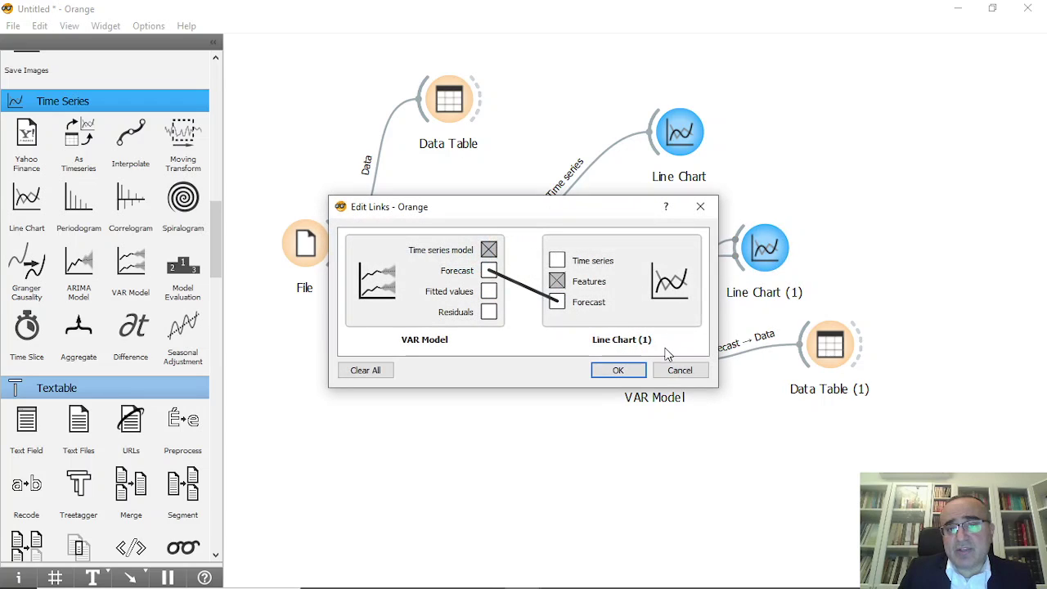
pyautogui.click(614, 369)
pyautogui.doubleClick(764, 249)
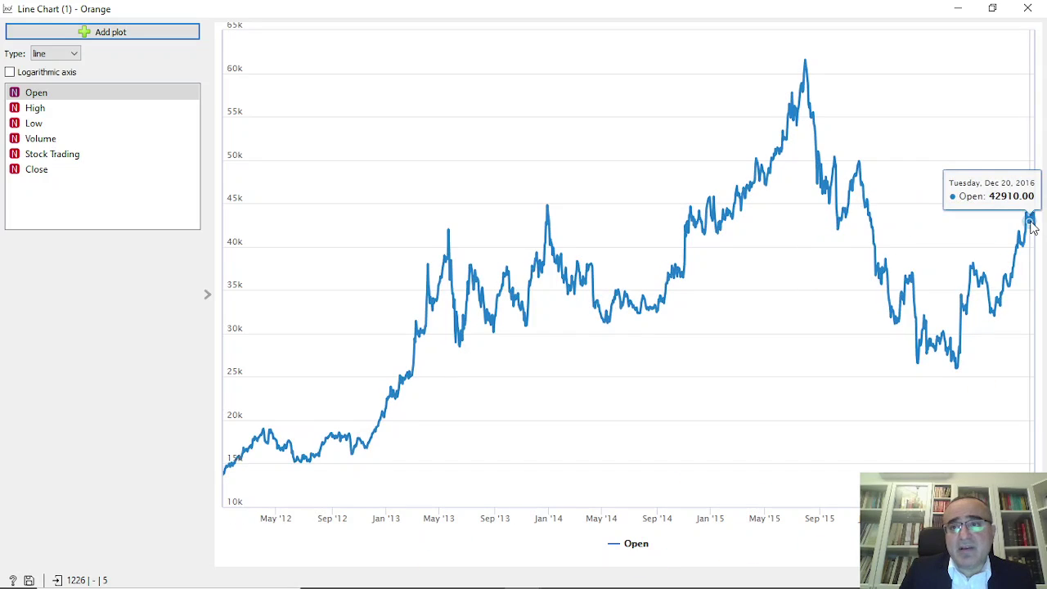
pyautogui.click(1028, 9)
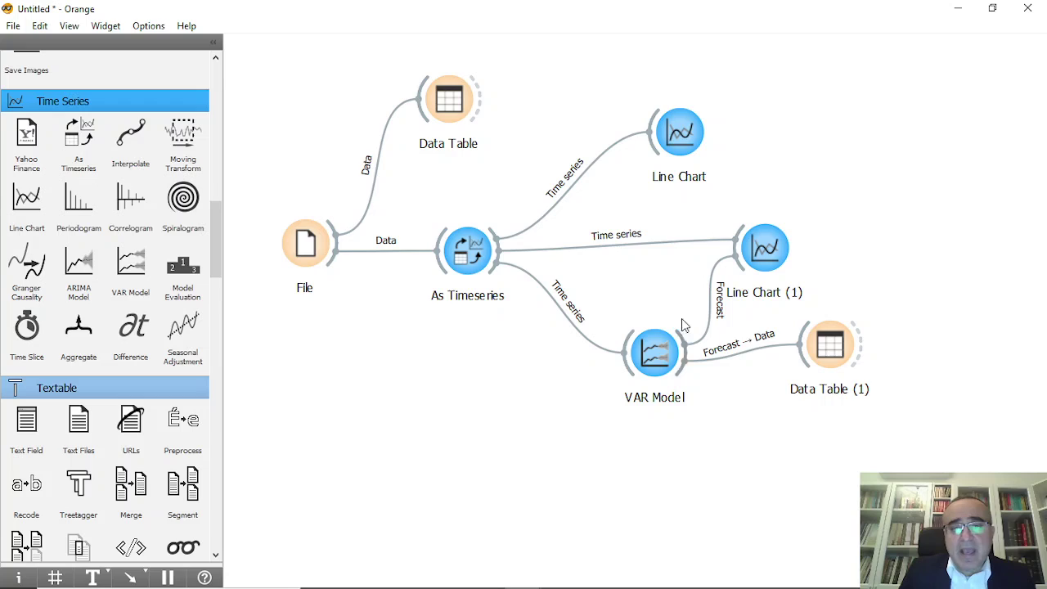
# Move Line Chart (1) up slightly and connect a Model Evaluation widget to both As Timeseries and VAR Model's Time series model output
pyautogui.moveTo(657, 358)
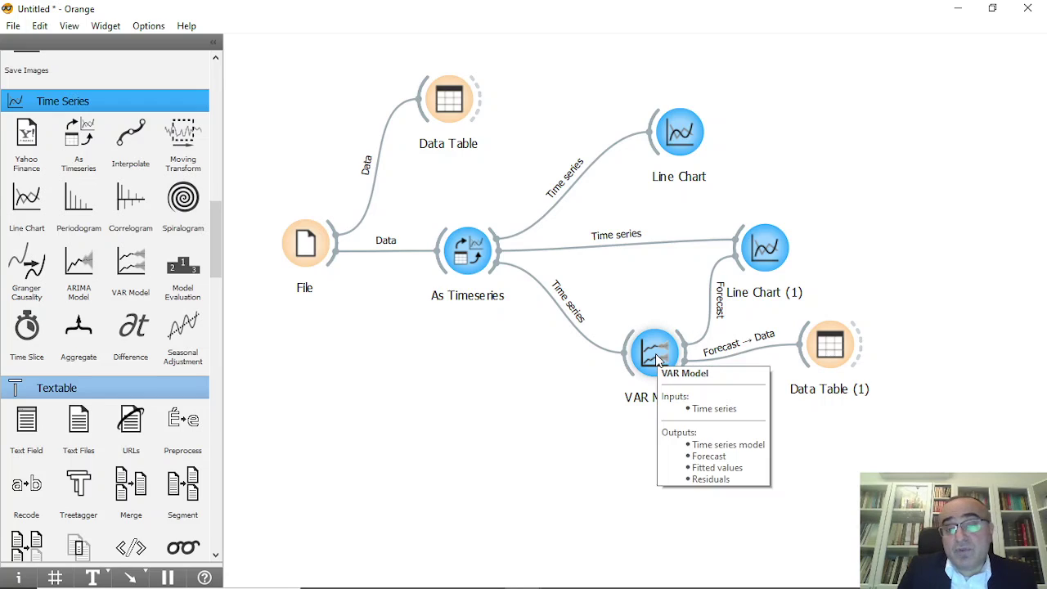
pyautogui.moveTo(767, 256); pyautogui.dragTo(783, 244)
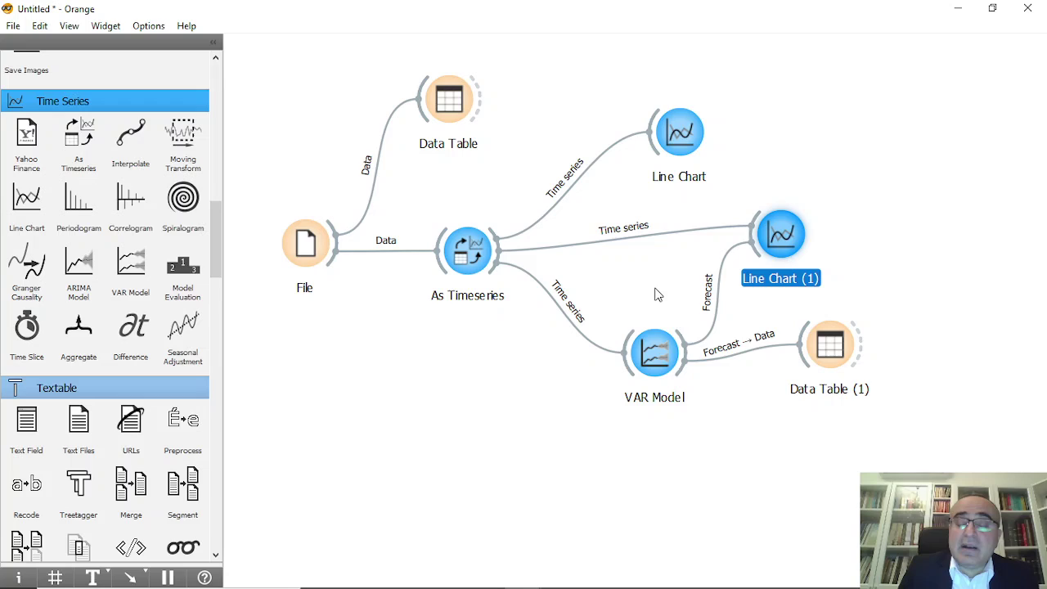
pyautogui.moveTo(497, 245); pyautogui.dragTo(649, 460)
pyautogui.click(511, 227)
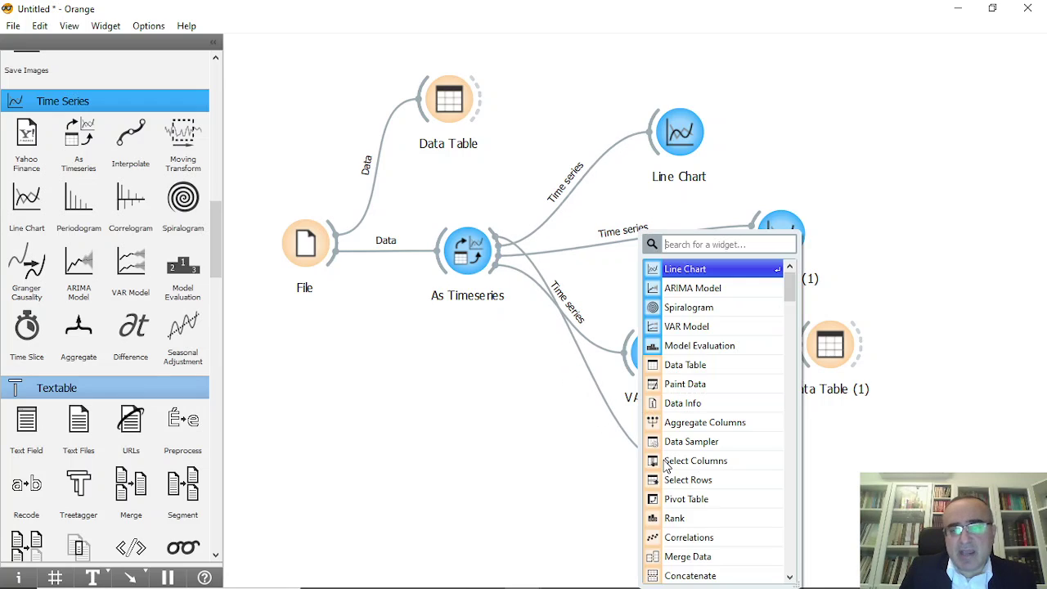
pyautogui.write('model')
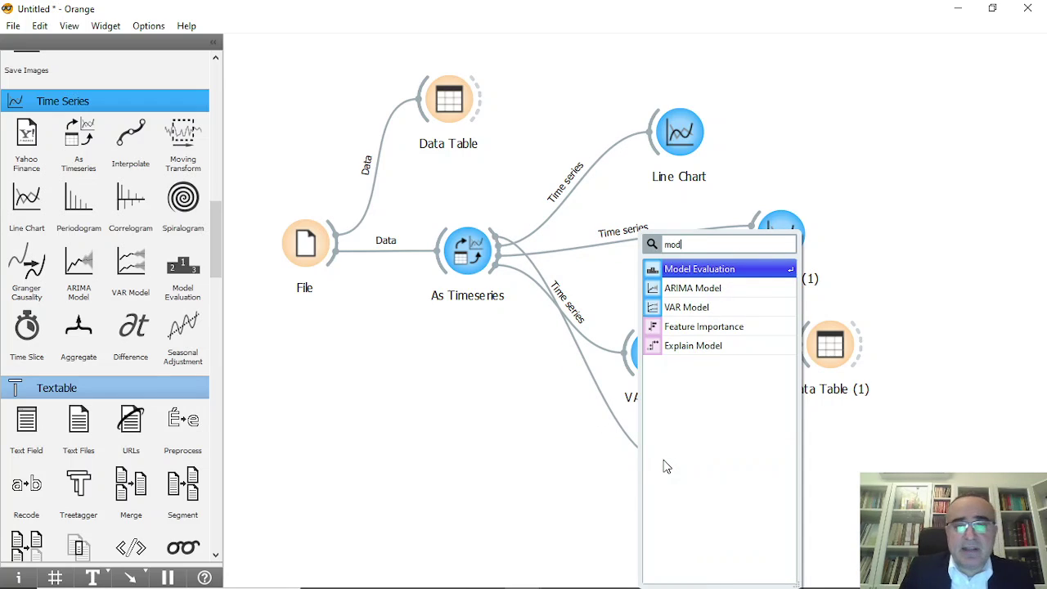
pyautogui.click(700, 274)
pyautogui.moveTo(697, 452); pyautogui.dragTo(733, 466)
pyautogui.moveTo(679, 383)
pyautogui.mouseDown()
pyautogui.moveTo(734, 463)
pyautogui.moveTo(767, 470)
pyautogui.mouseUp()
# Run the evaluation of the VAR model in Model Evaluation and review its error and fit metrics
pyautogui.doubleClick(768, 471)
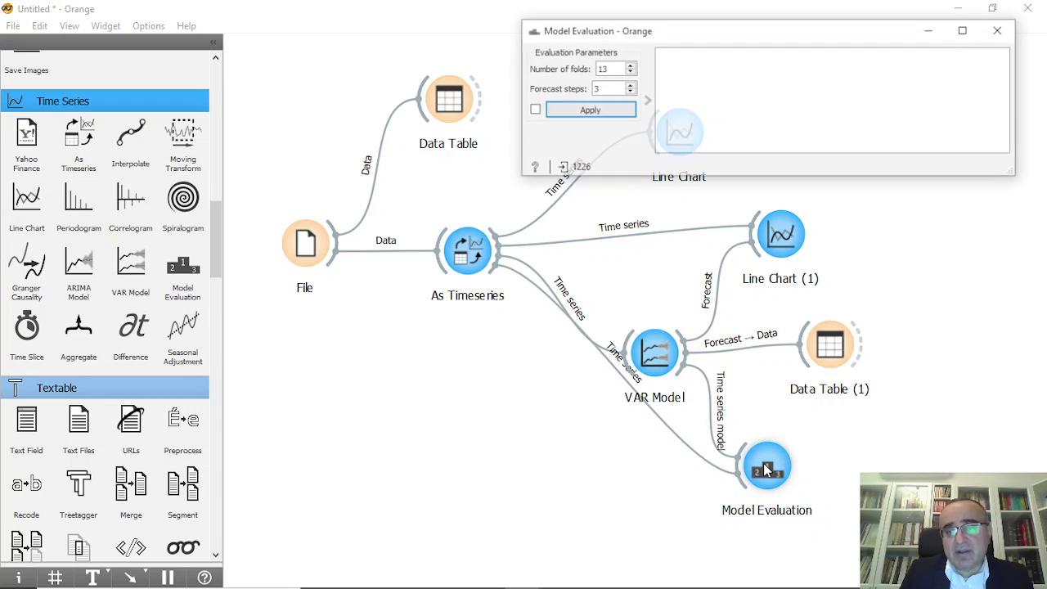
pyautogui.click(595, 115)
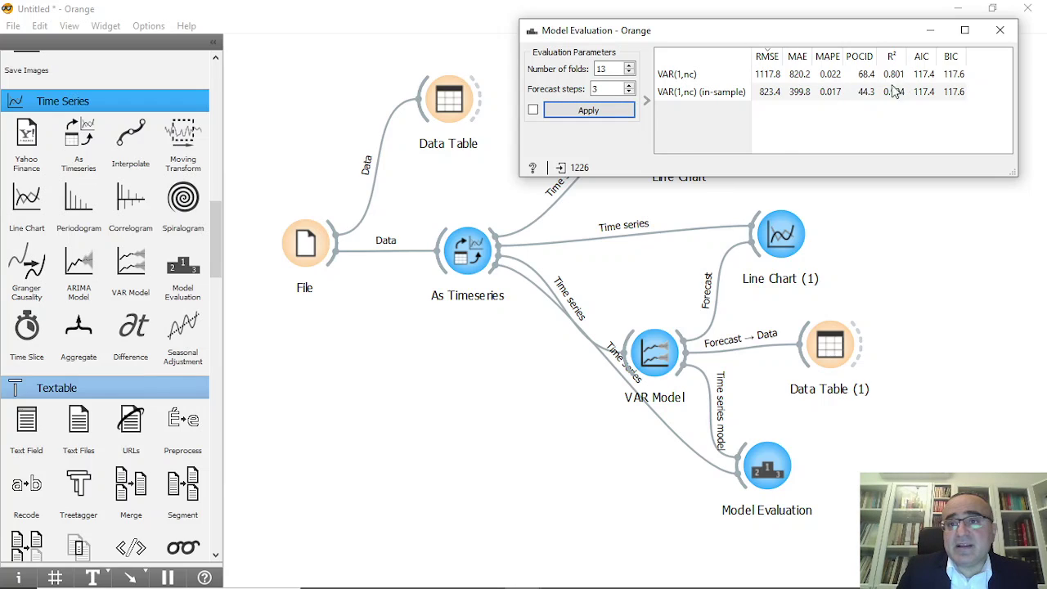
pyautogui.click(1000, 30)
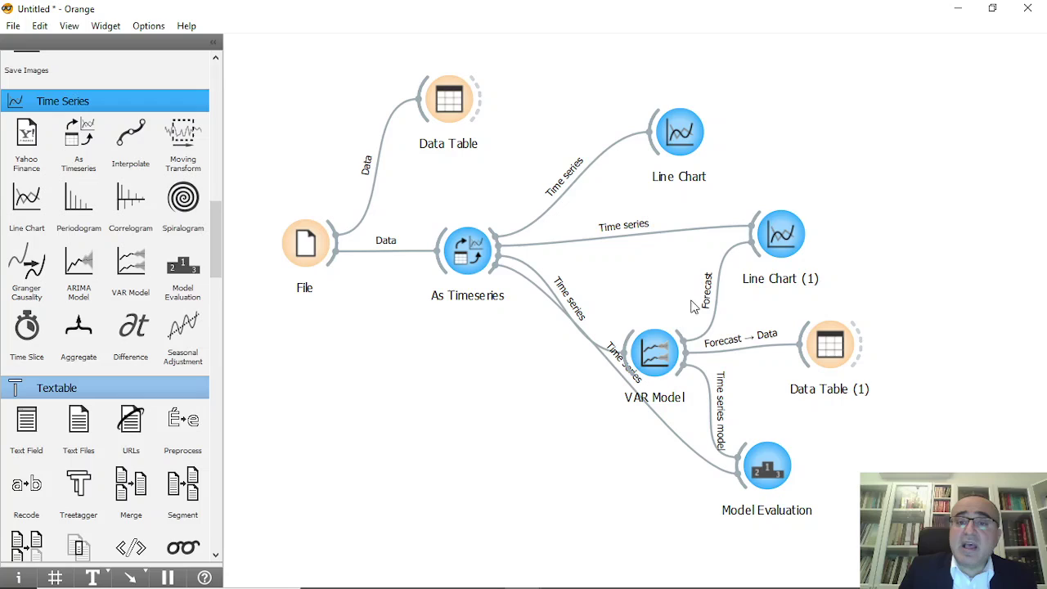
# Move VAR Model, Data Table (1) and Line Chart (1) upward to make room on the canvas
pyautogui.moveTo(667, 350); pyautogui.dragTo(675, 303)
pyautogui.moveTo(824, 327); pyautogui.dragTo(841, 314)
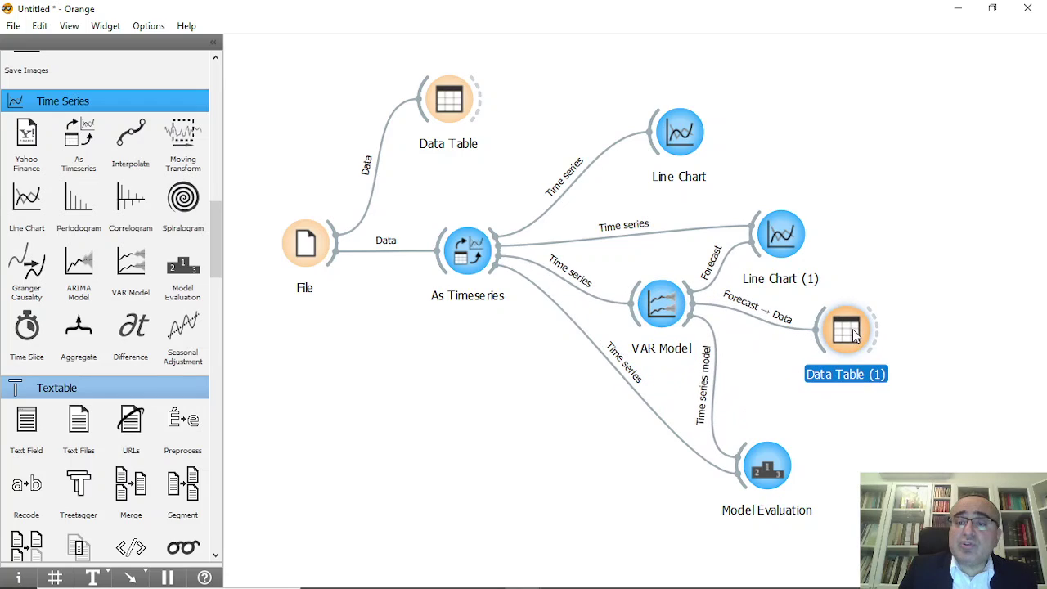
pyautogui.moveTo(777, 234); pyautogui.dragTo(792, 220)
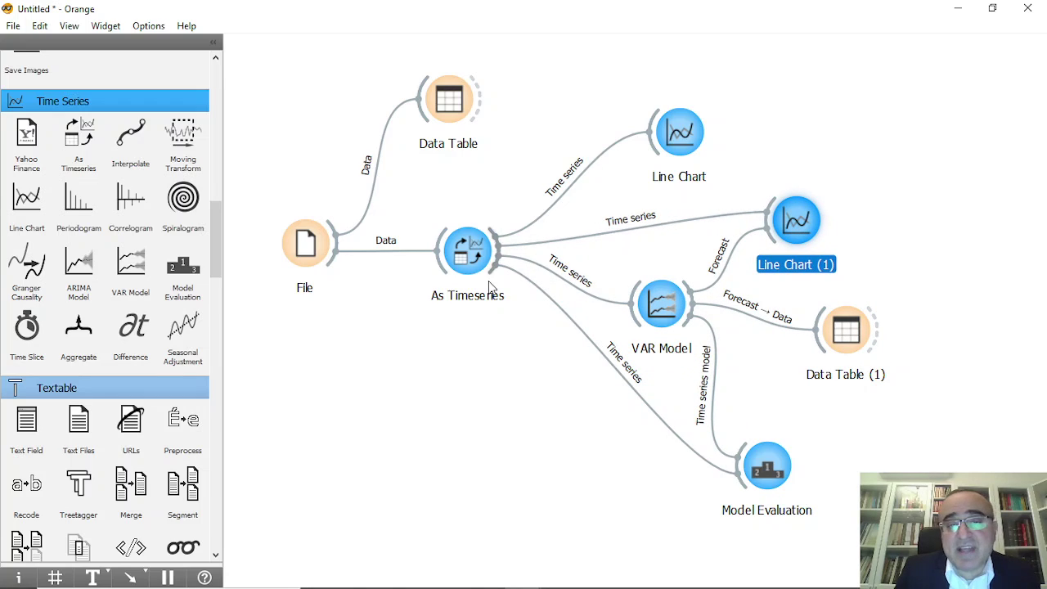
# Connect an ARIMA Model widget below As Timeseries, linking the Time series output to its Time series input
pyautogui.moveTo(494, 262); pyautogui.dragTo(564, 419)
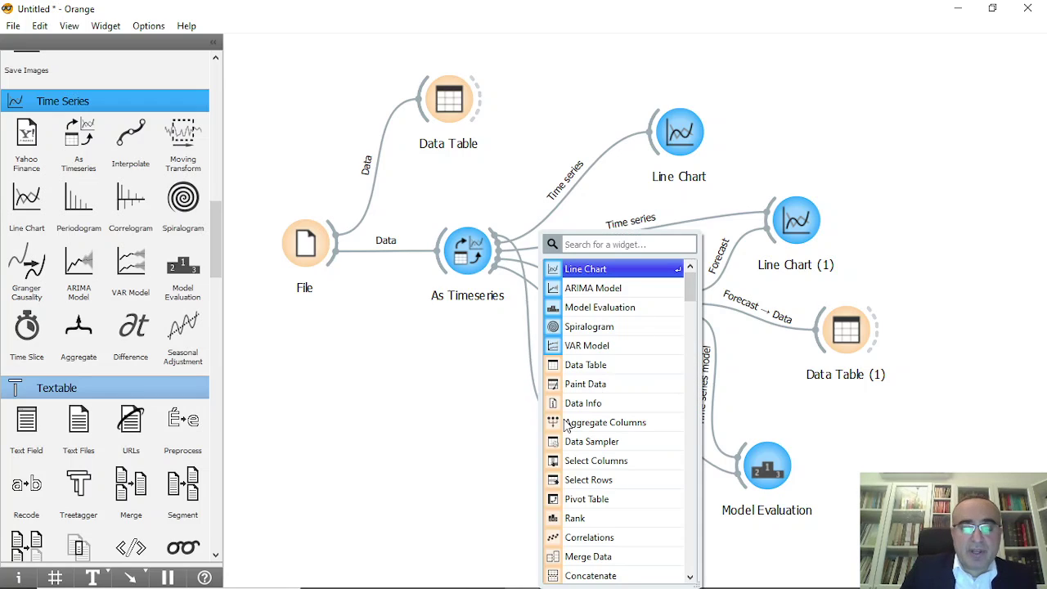
pyautogui.write('arim')
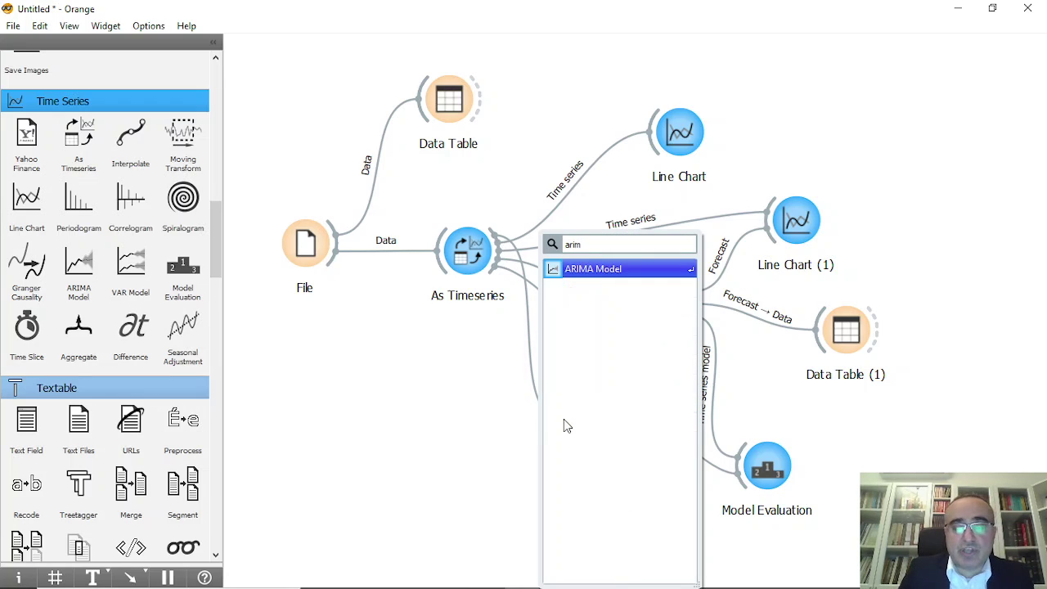
pyautogui.click(615, 270)
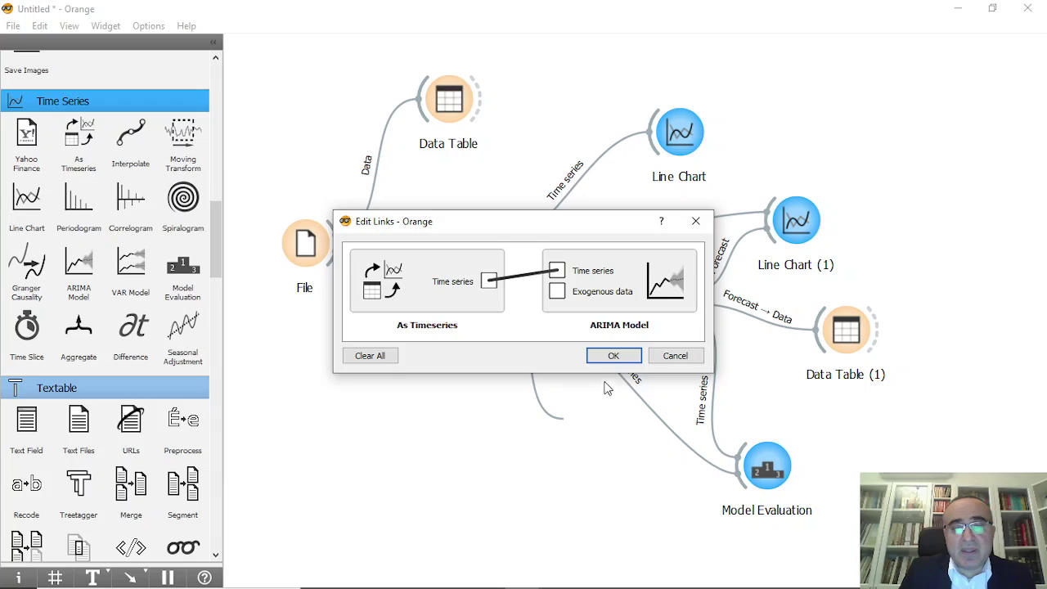
pyautogui.click(613, 356)
# Set the ARIMA Model's forecast steps ahead to 10
pyautogui.doubleClick(600, 424)
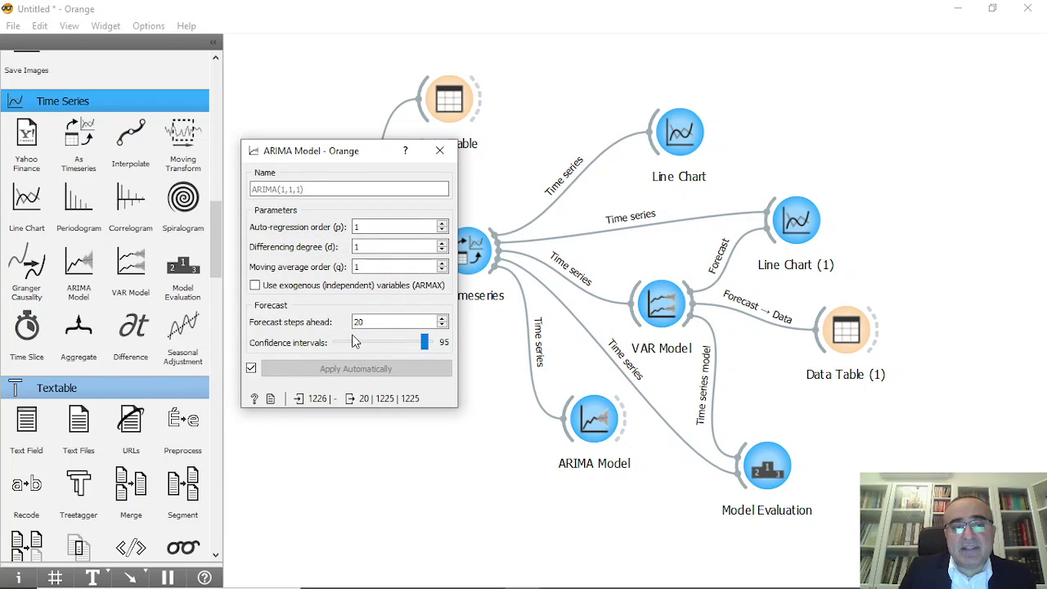
pyautogui.write('10')
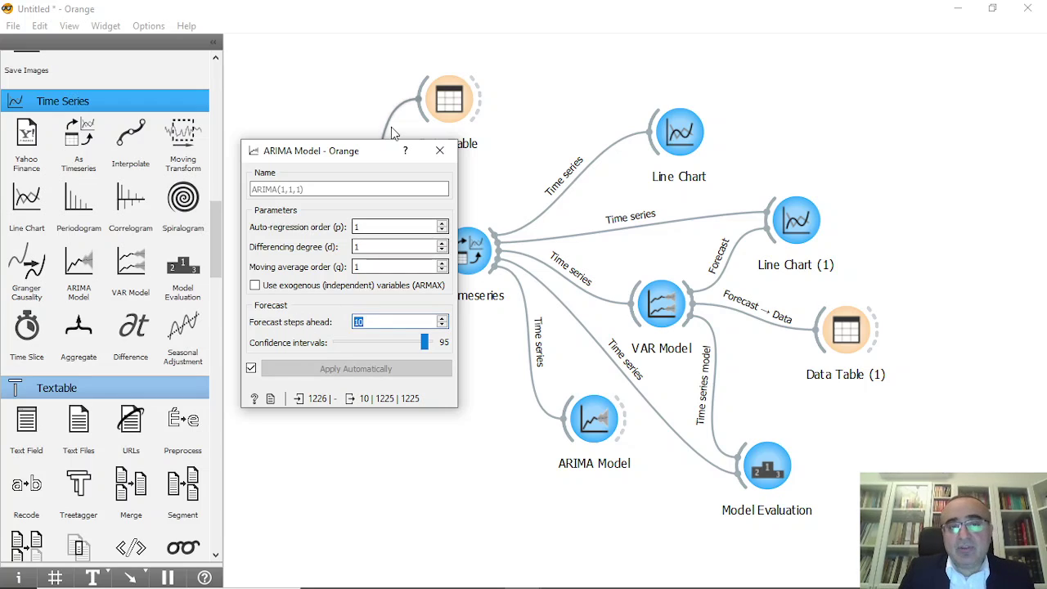
pyautogui.click(439, 150)
# Connect a Data Table widget to ARIMA Model, linking the Forecast output to its Data input
pyautogui.moveTo(623, 431); pyautogui.dragTo(676, 505)
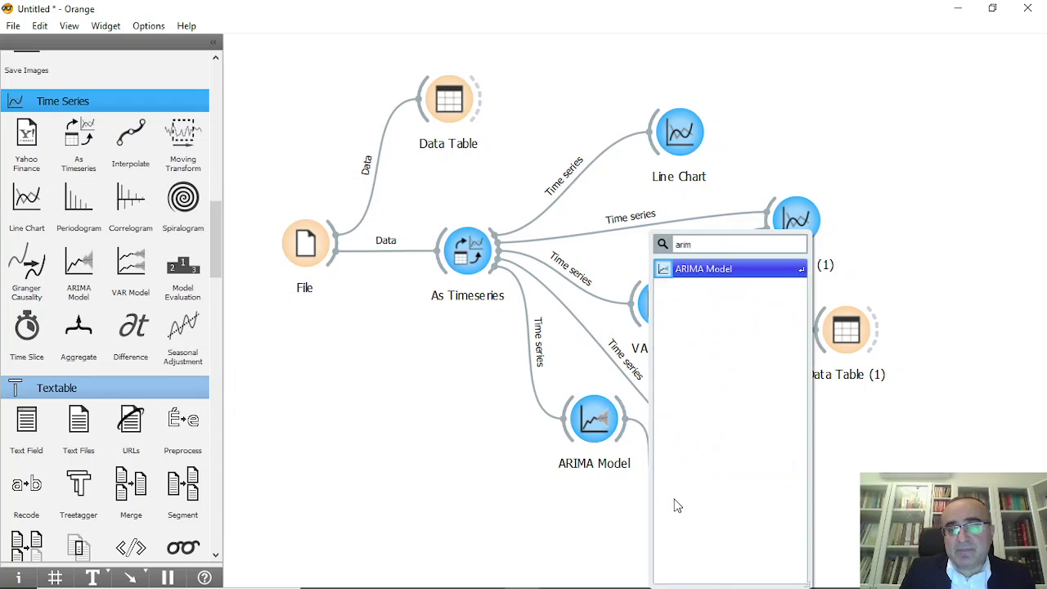
pyautogui.press('BackSpace')
pyautogui.write('data')
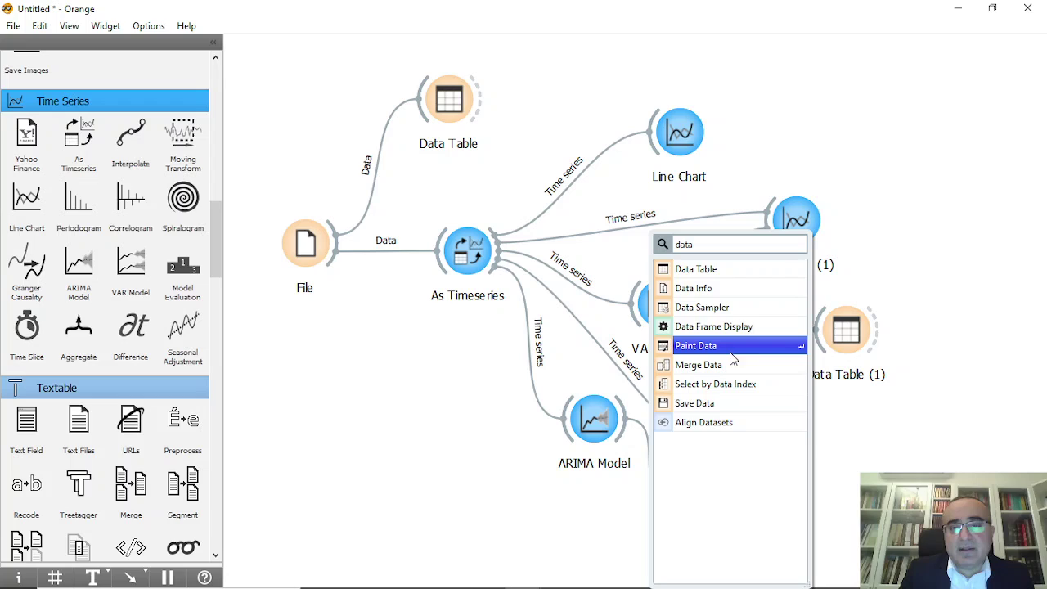
pyautogui.press('Return')
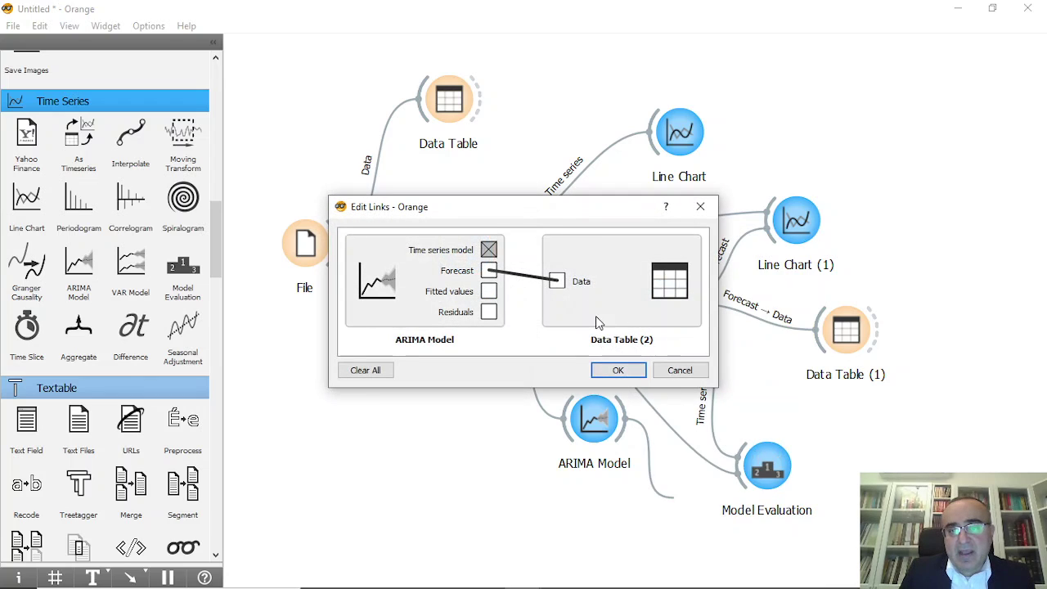
pyautogui.click(629, 369)
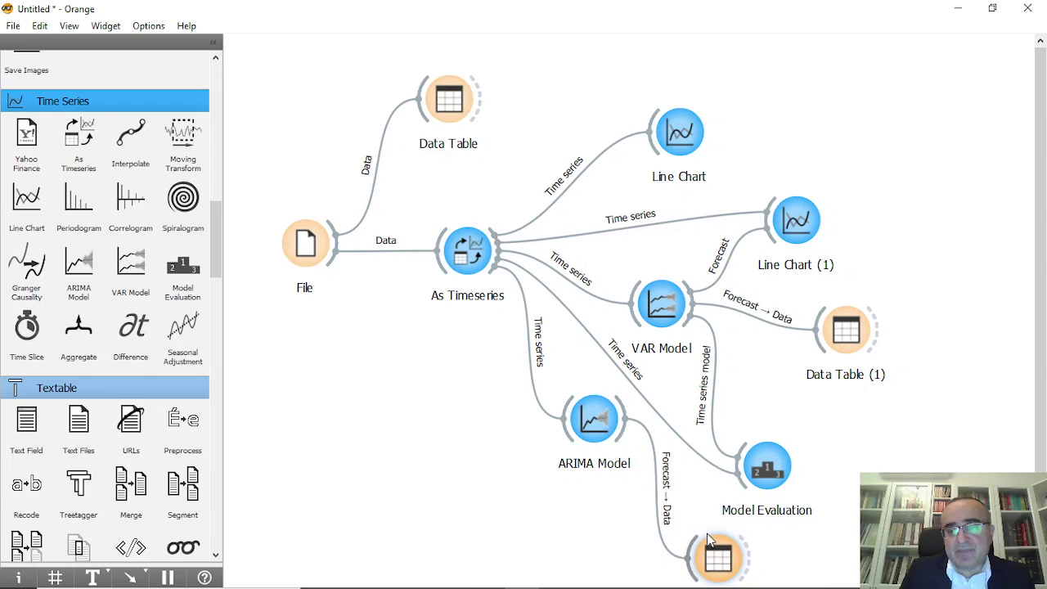
# Review the ARIMA forecast with its 95% confidence limits in Data Table (2), and the VAR Model's parameters
pyautogui.doubleClick(719, 559)
pyautogui.moveTo(278, 201); pyautogui.dragTo(296, 342)
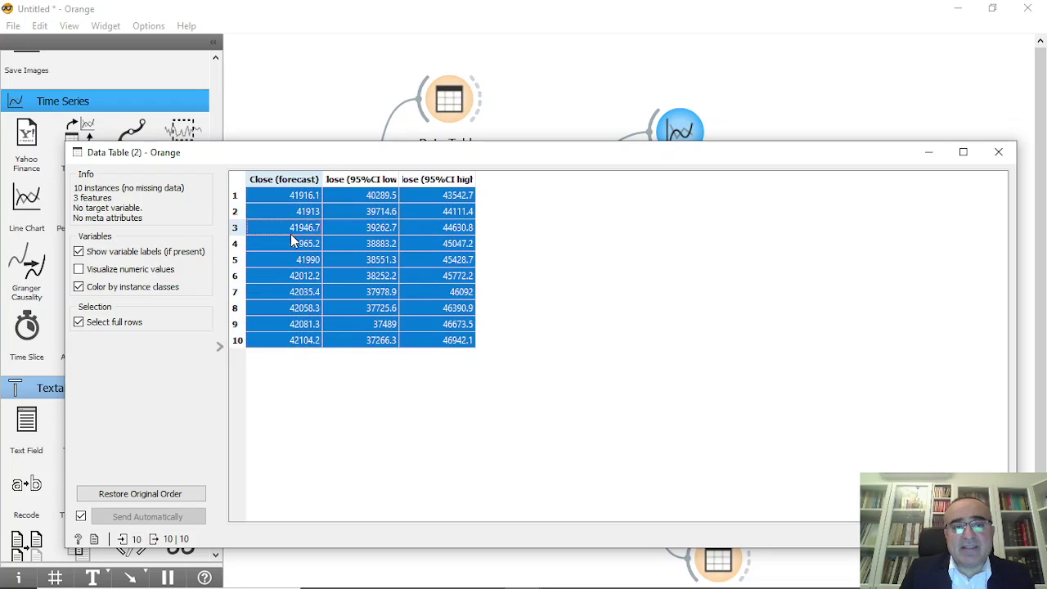
pyautogui.click(324, 229)
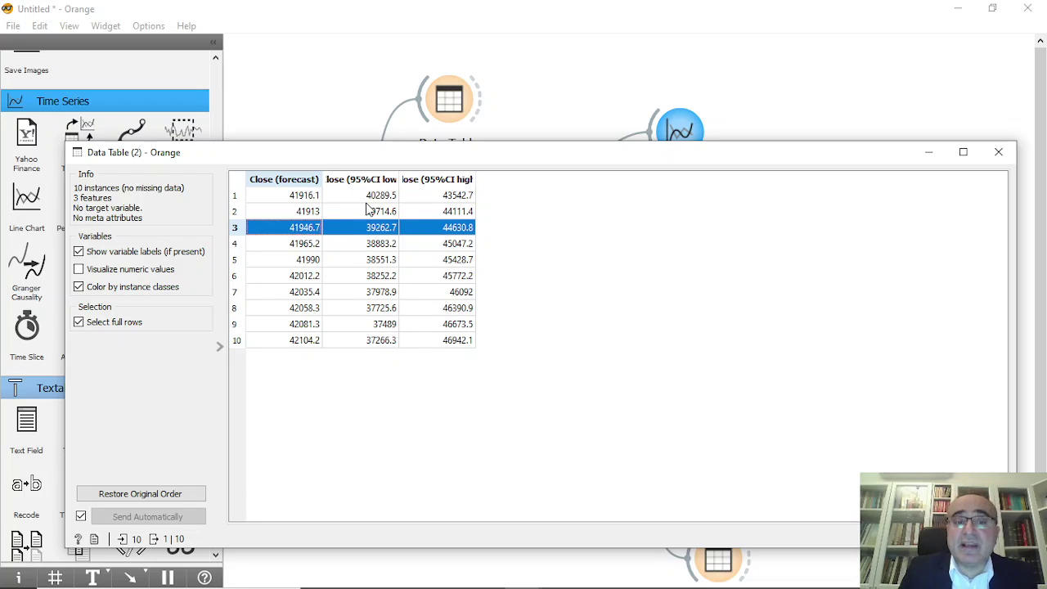
pyautogui.click(324, 199)
pyautogui.click(999, 152)
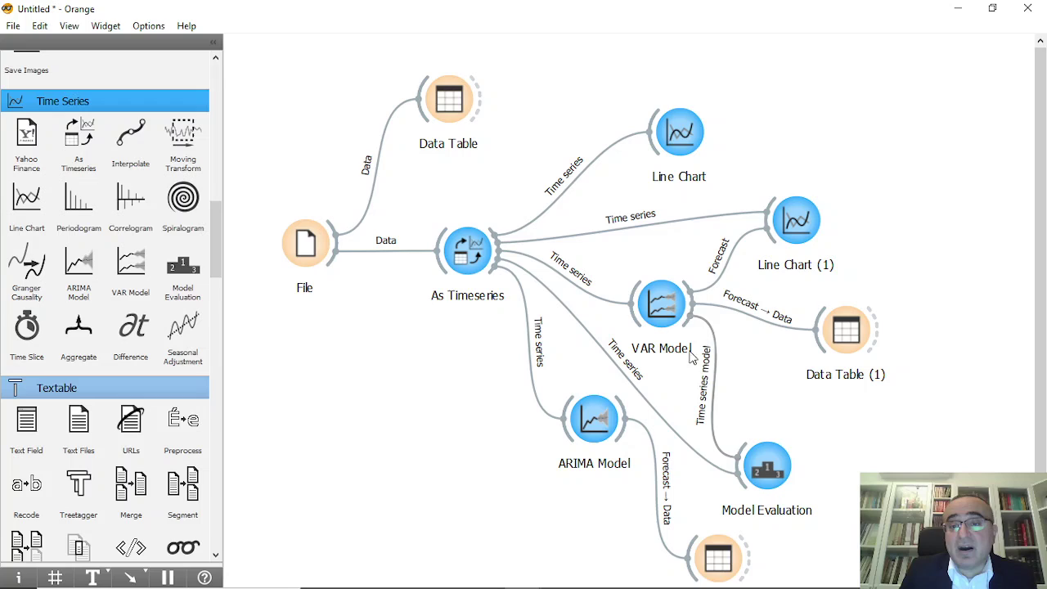
pyautogui.doubleClick(660, 308)
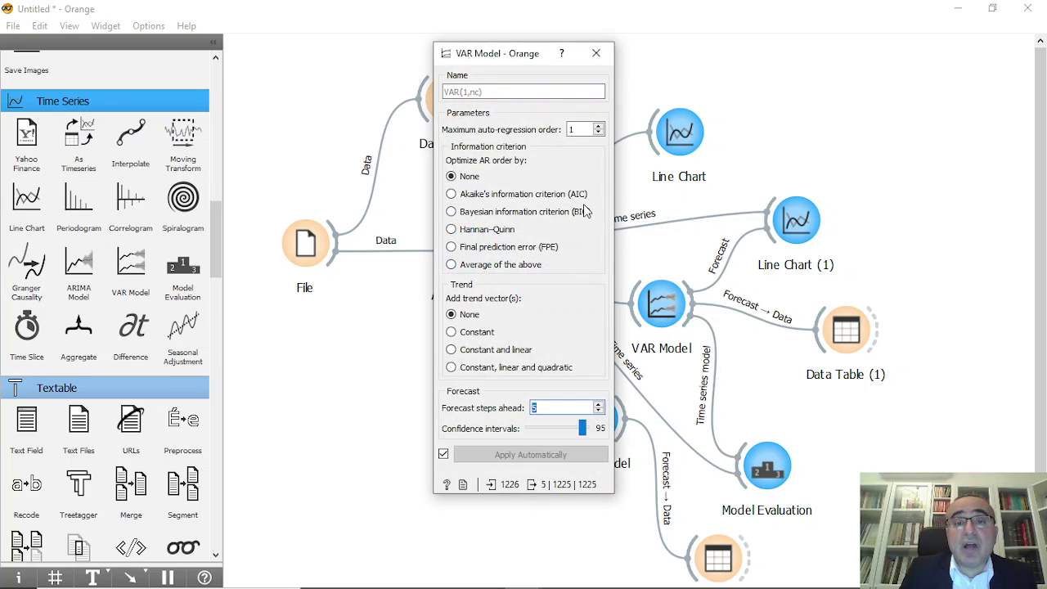
pyautogui.click(604, 52)
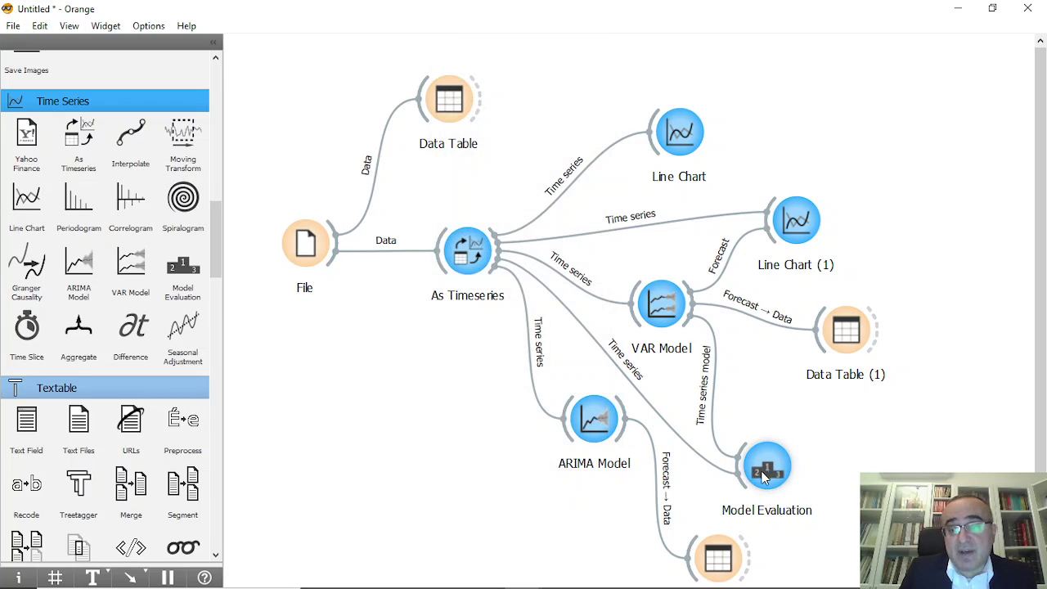
# Connect ARIMA Model's time series model to Model Evaluation and run the evaluation with 13 folds and 3 forecast steps
pyautogui.moveTo(627, 421); pyautogui.dragTo(739, 470)
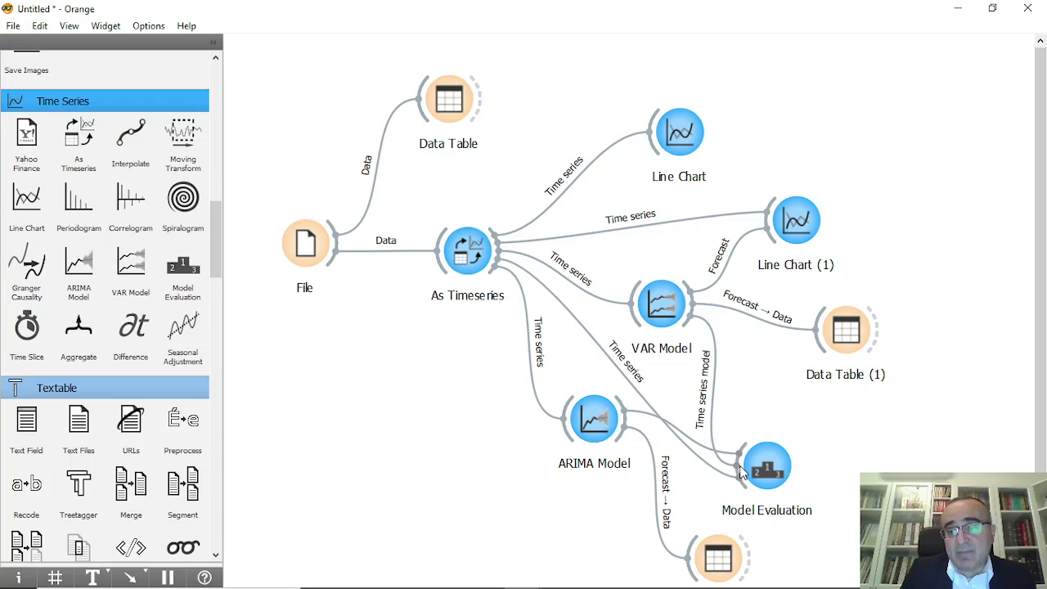
pyautogui.doubleClick(766, 469)
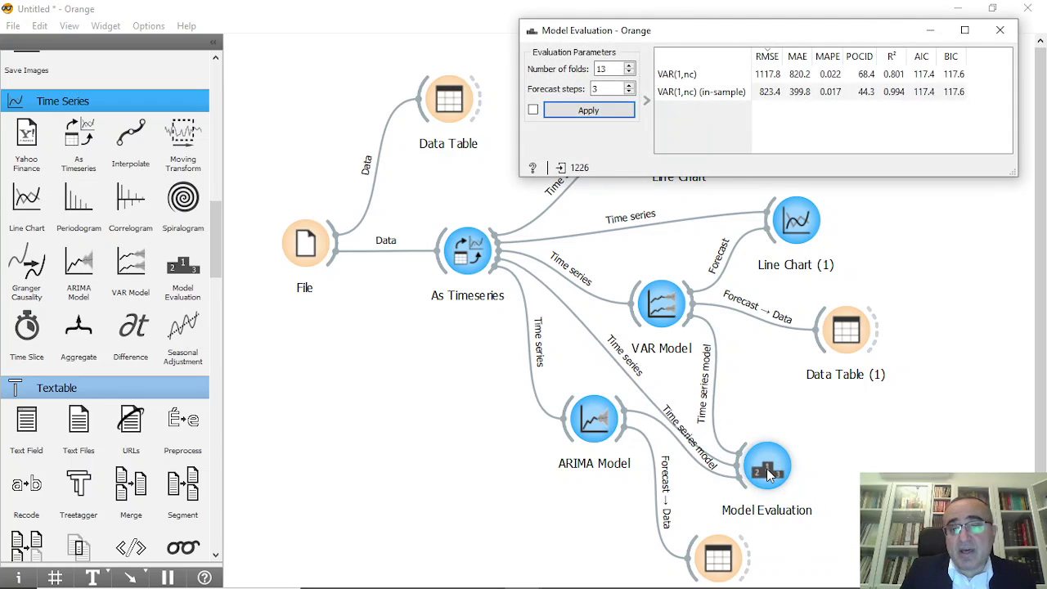
pyautogui.click(598, 110)
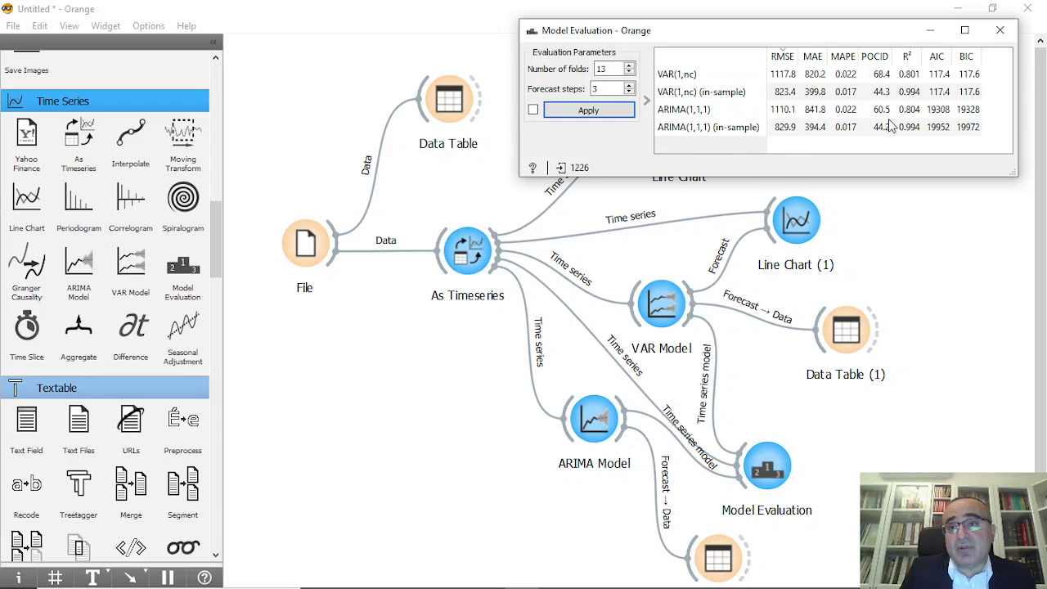
pyautogui.click(1002, 31)
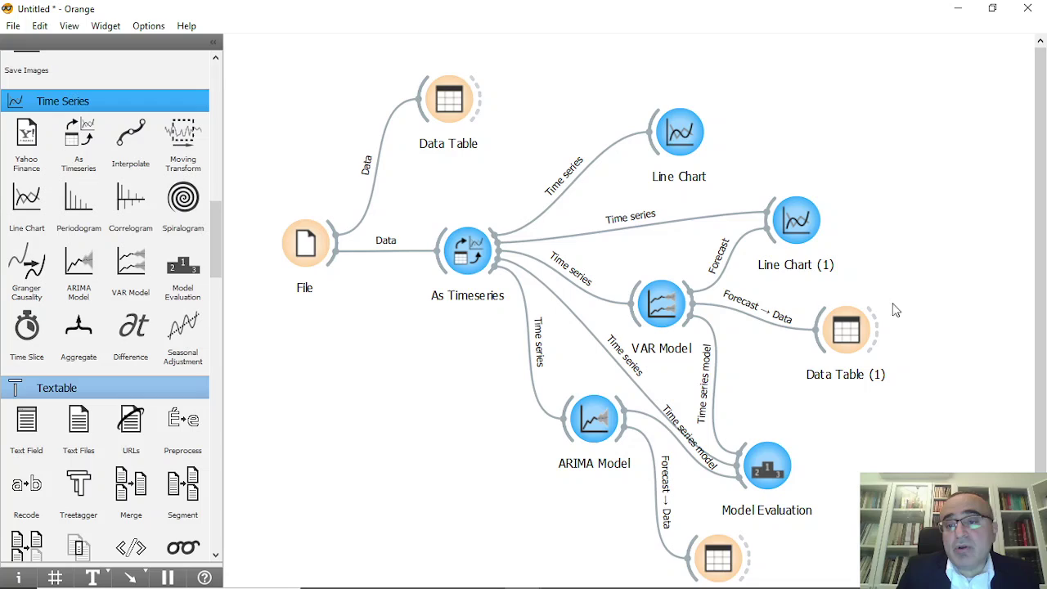
# Connect a Save Data widget to Data Table (1), linking Selected Data to its Data input
pyautogui.moveTo(941, 324); pyautogui.dragTo(941, 325)
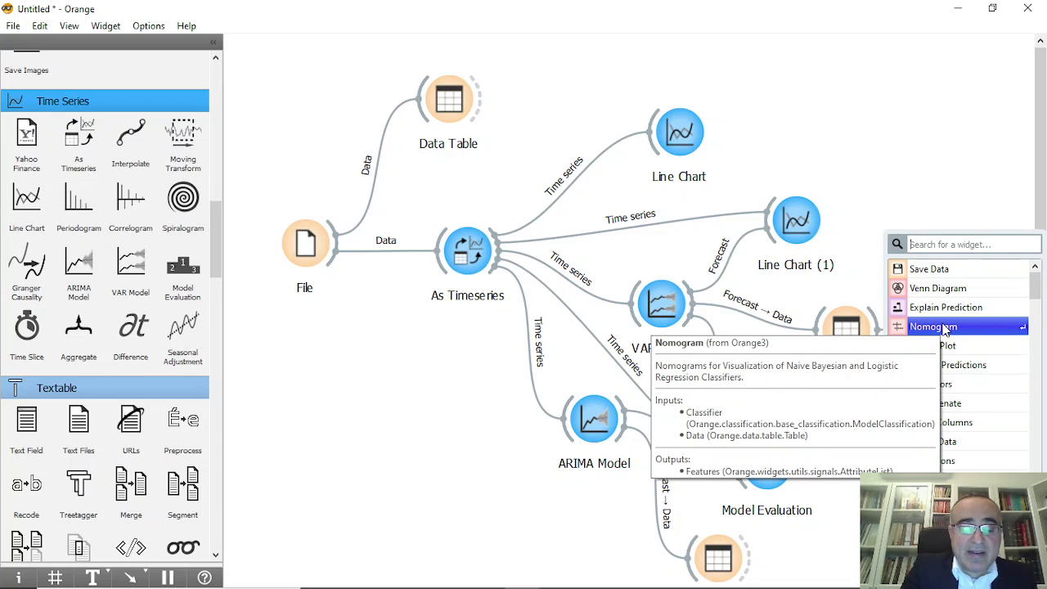
pyautogui.write('sav')
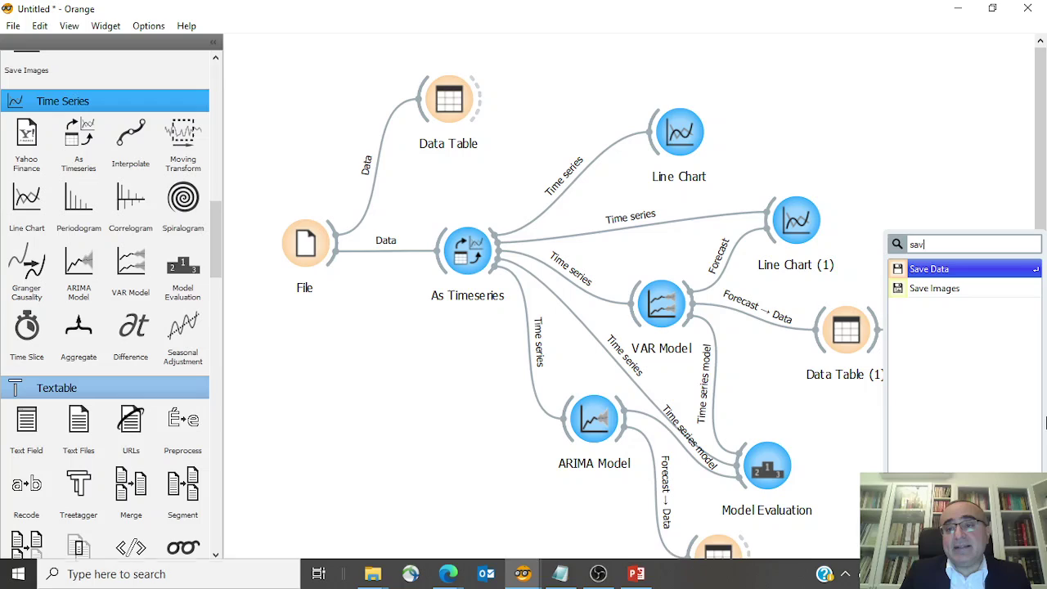
pyautogui.click(936, 275)
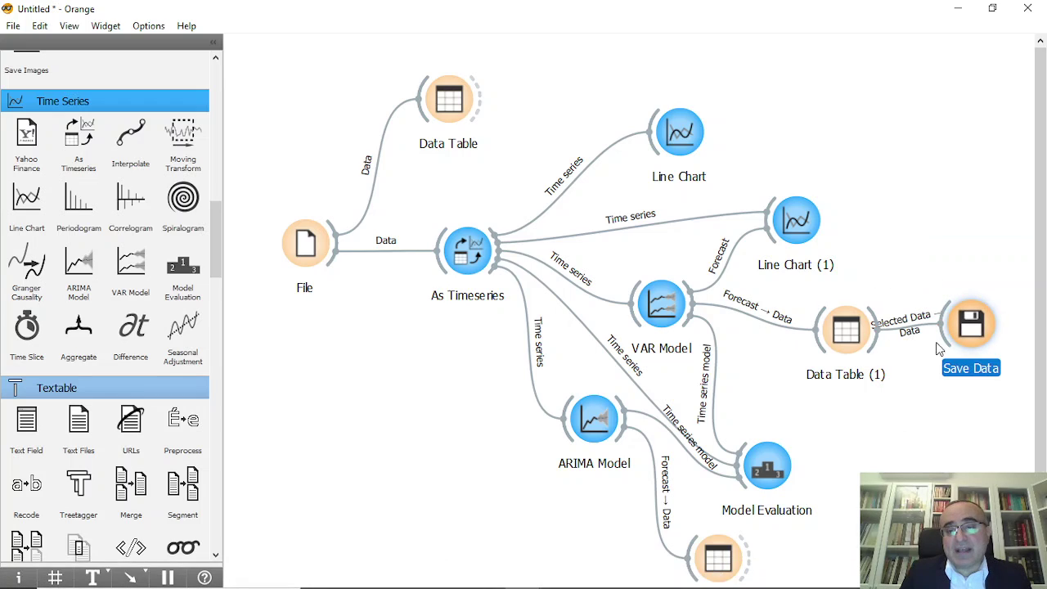
# Save the selected VAR forecast data as a Microsoft Excel spreadsheet (*.xlsx) from Save Data, and check the rows in Data Table (1)
pyautogui.doubleClick(965, 333)
pyautogui.click(556, 298)
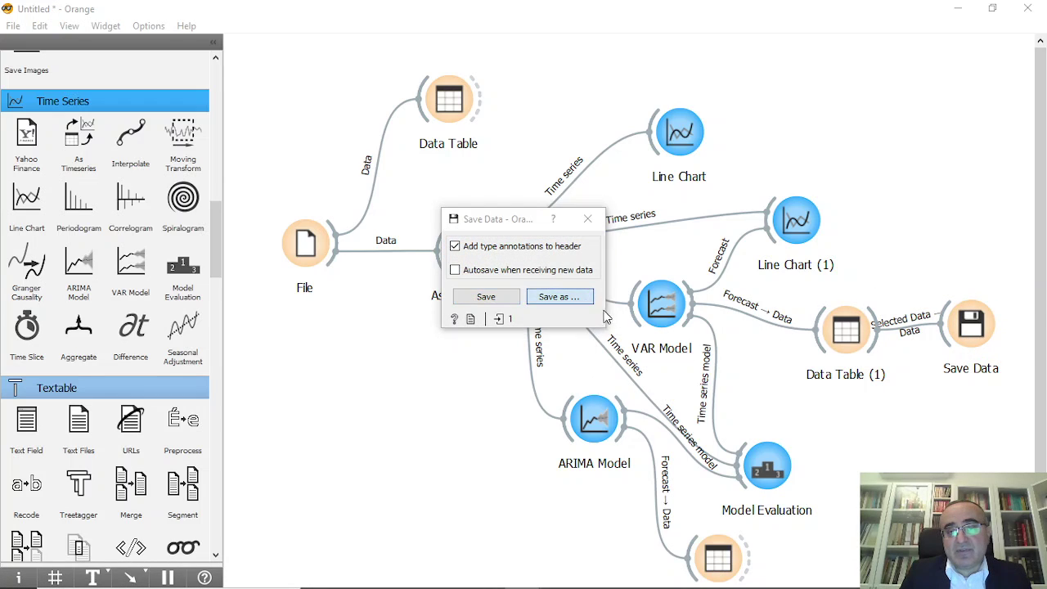
pyautogui.click(699, 505)
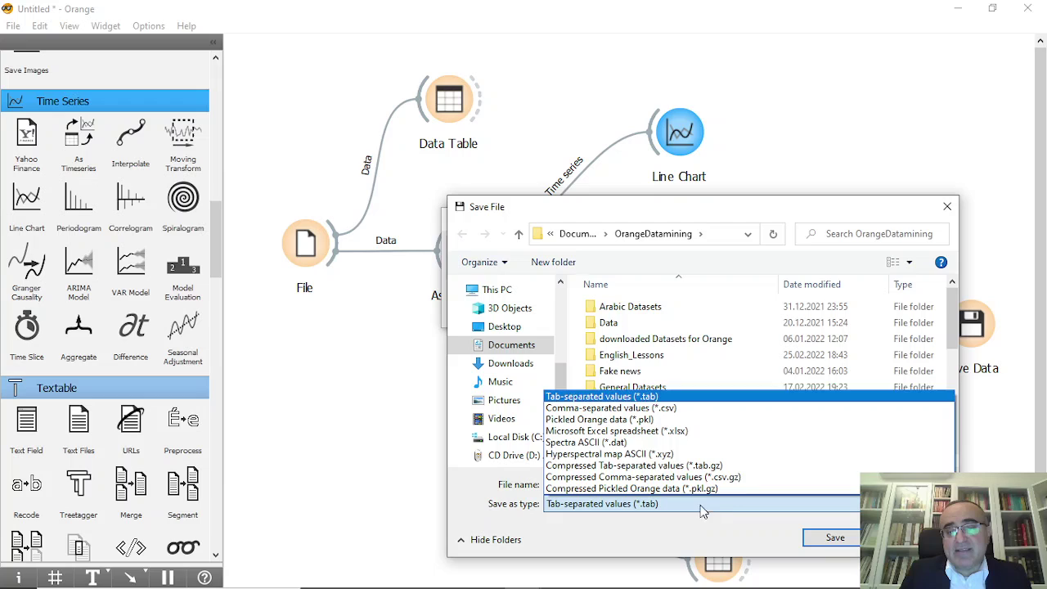
pyautogui.click(678, 431)
pyautogui.click(834, 537)
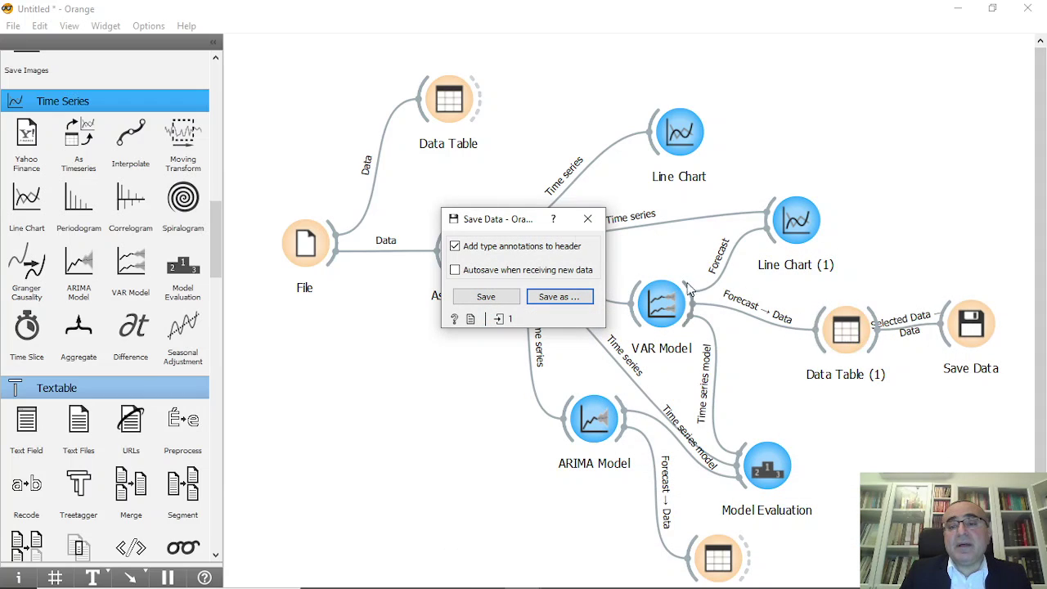
pyautogui.click(590, 221)
pyautogui.doubleClick(845, 329)
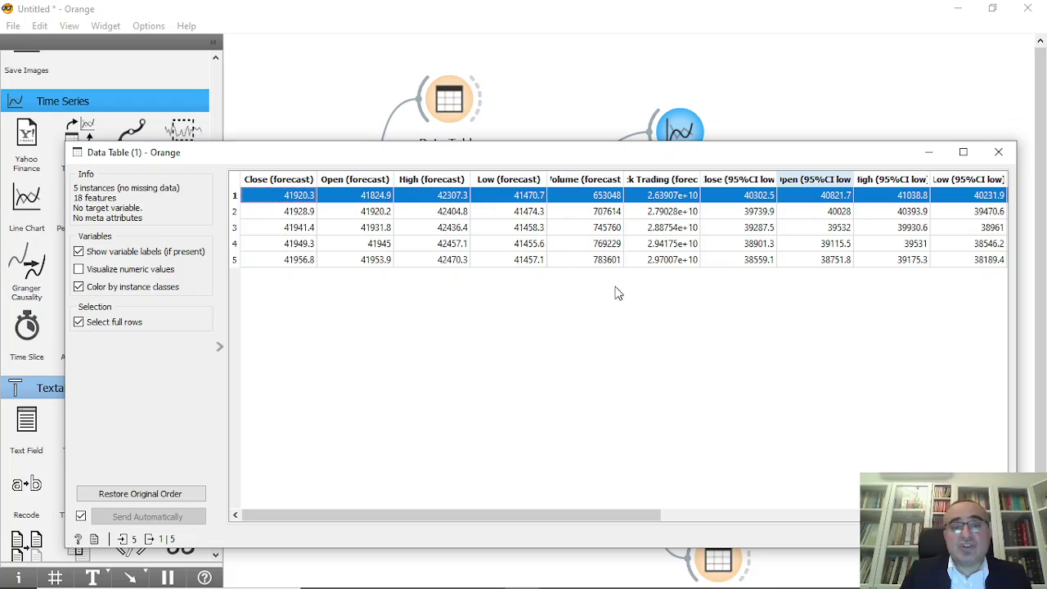
pyautogui.click(999, 152)
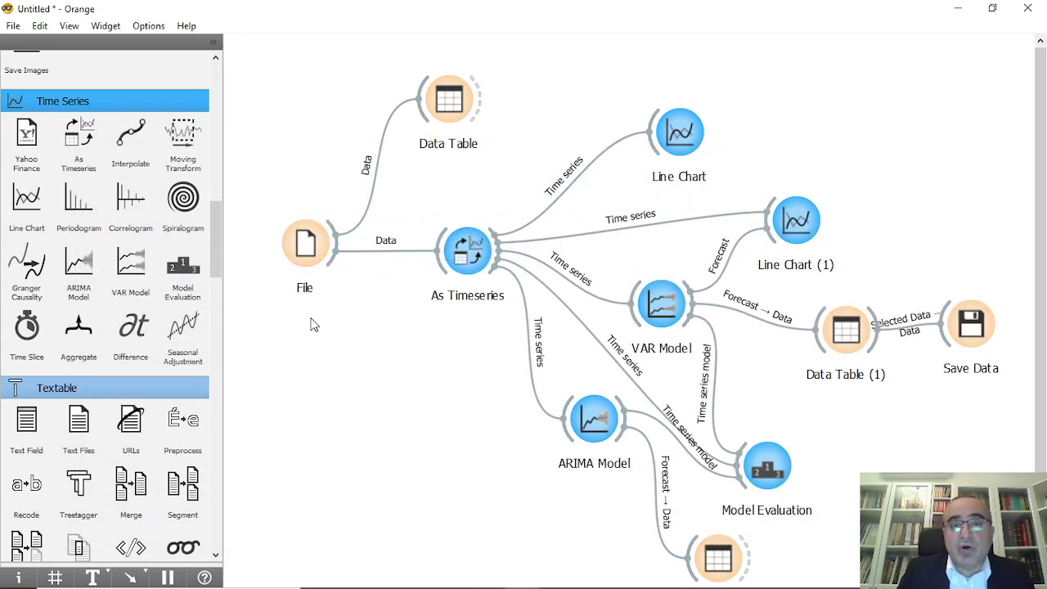
# Connect a Spiralogram widget below As Timeseries, linking the Time series output to its input
pyautogui.moveTo(494, 281); pyautogui.dragTo(497, 485)
pyautogui.write('sp')
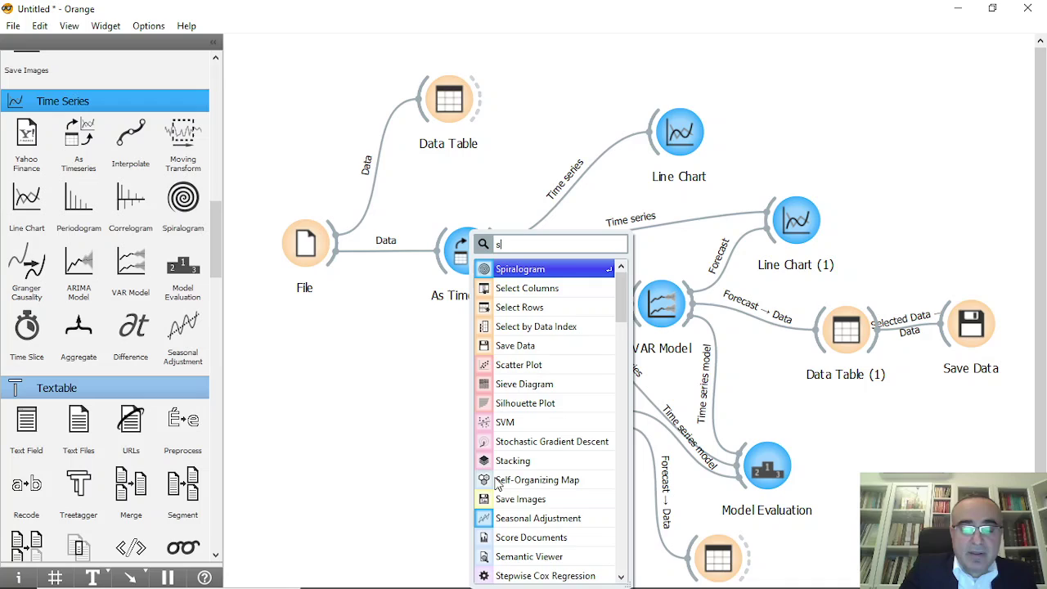
pyautogui.click(501, 270)
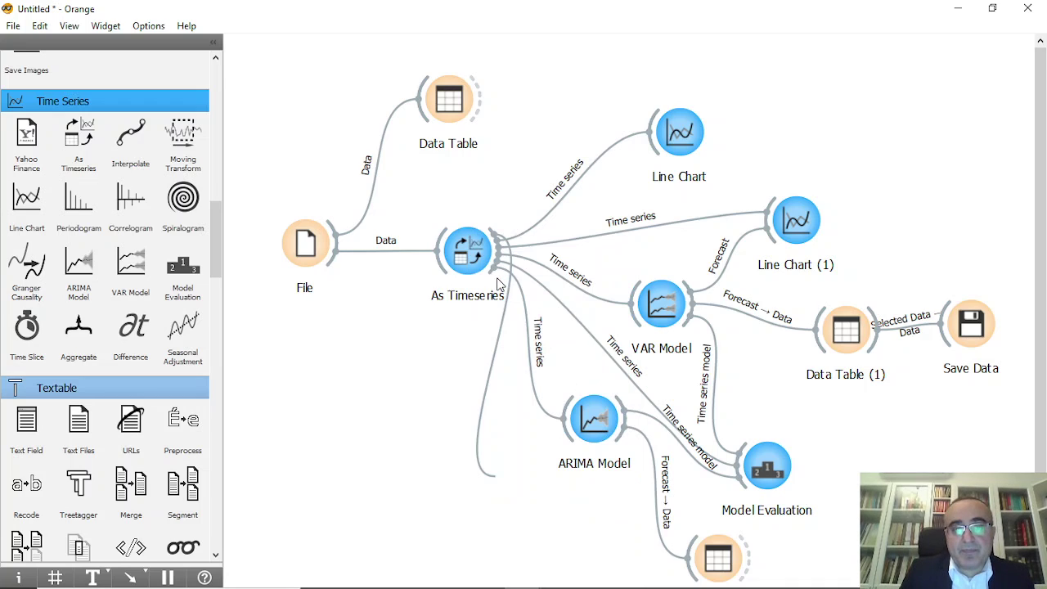
# Set the Spiralogram's radial axis to days, with years on the Y axis
pyautogui.doubleClick(529, 472)
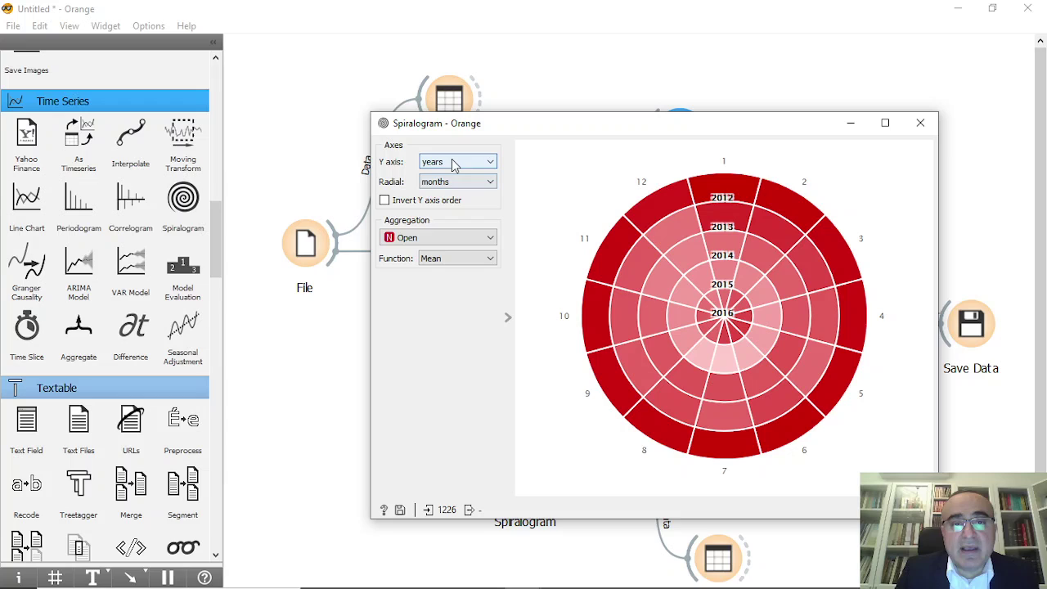
pyautogui.click(455, 181)
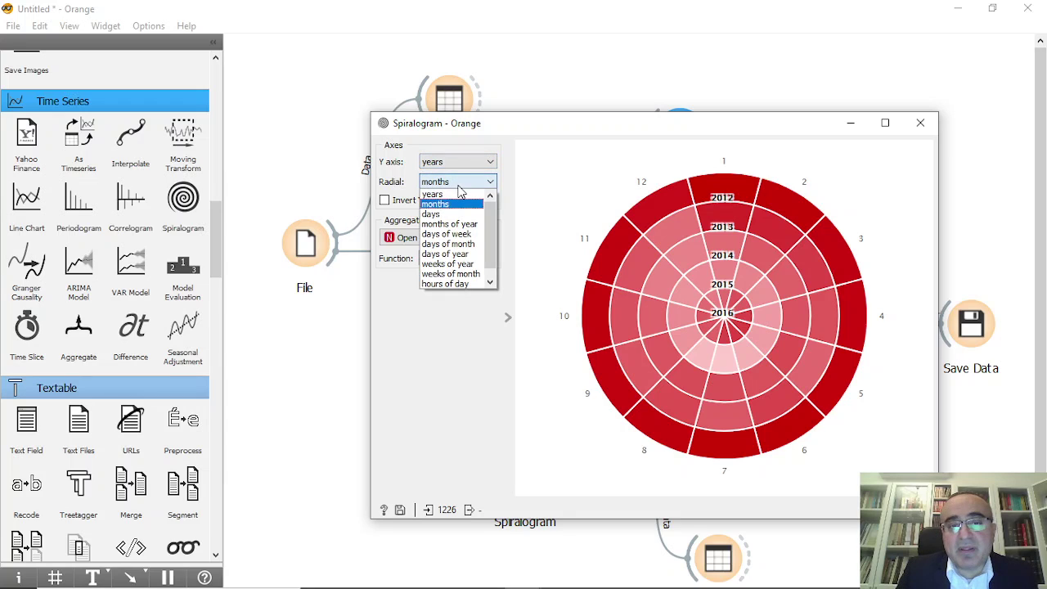
pyautogui.click(449, 215)
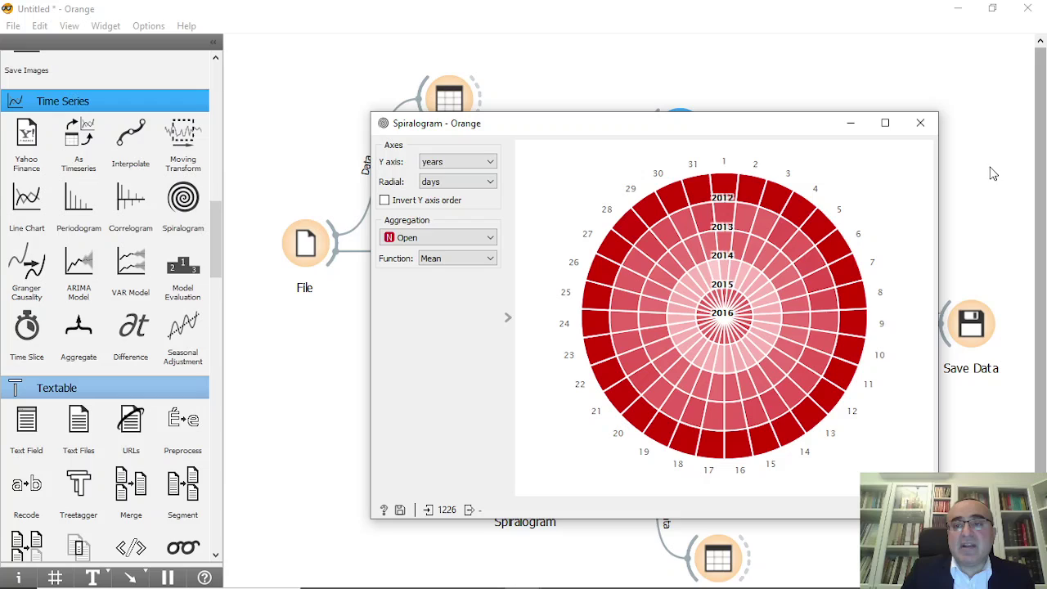
pyautogui.click(922, 123)
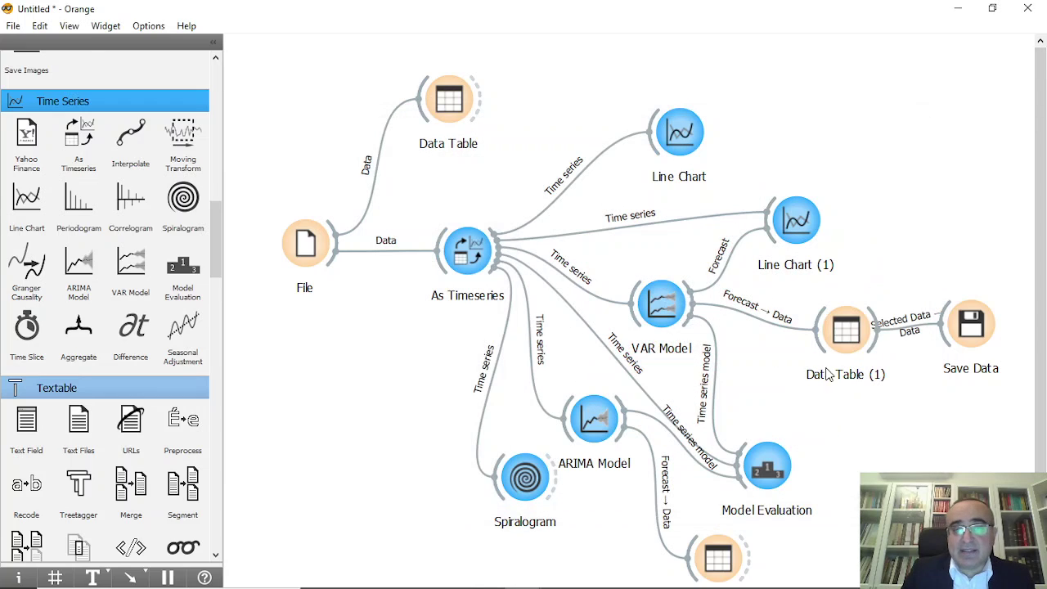
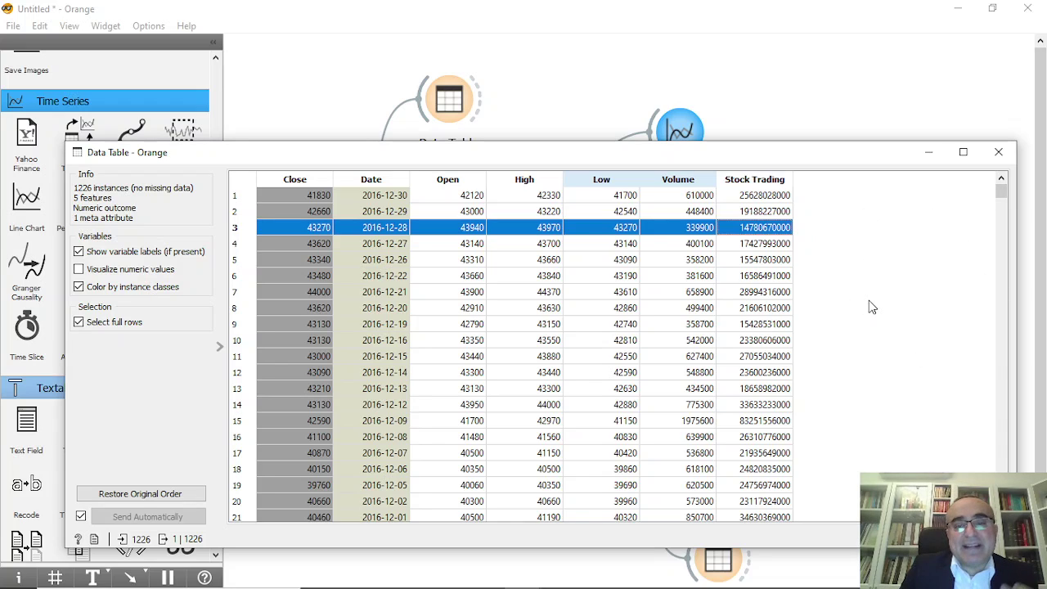
# Close the source Data Table and switch to PowerPoint to show the closing slide of 44 Time series Using VAR.pptx
pyautogui.click(998, 152)
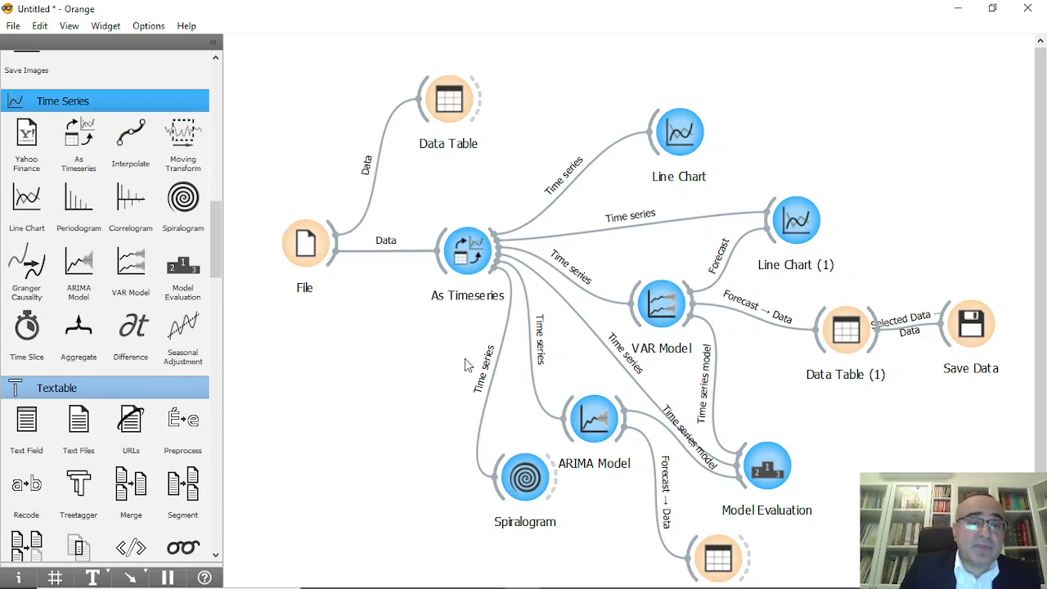
pyautogui.hotkey('alt', 'Tab')
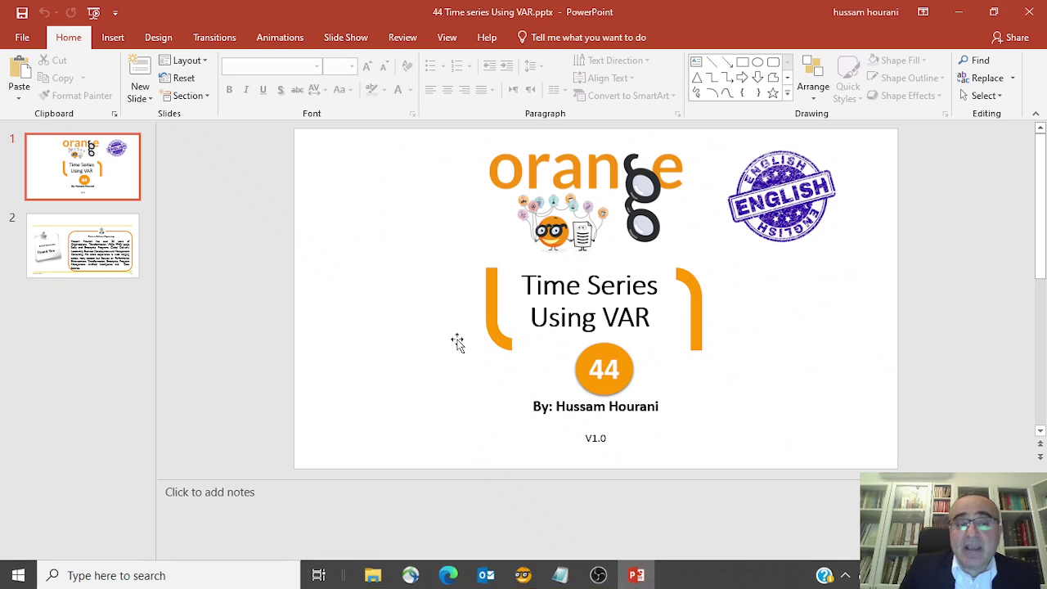
pyautogui.scroll(-1, 532, 360)
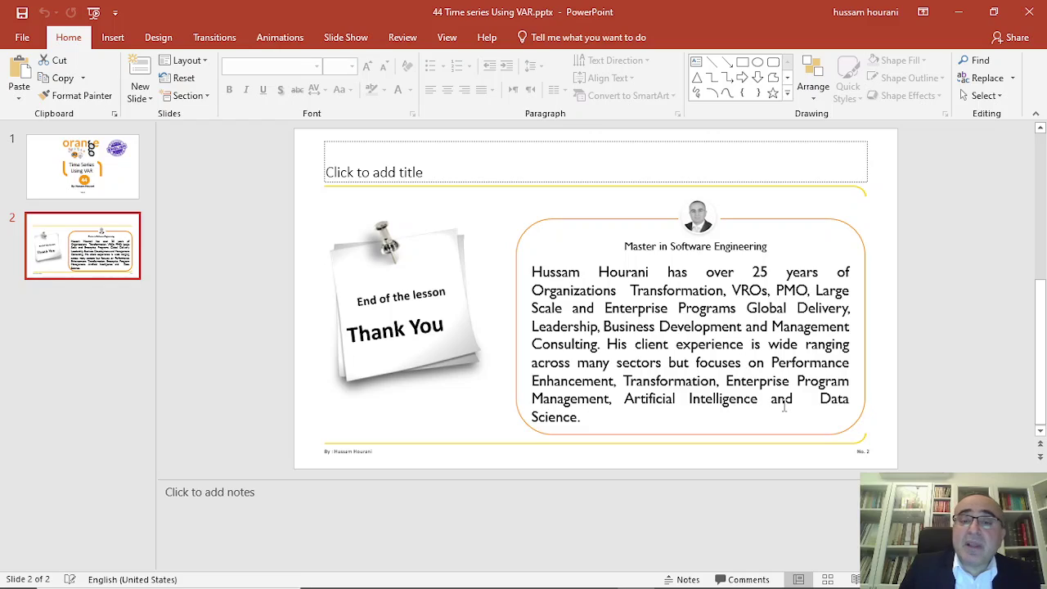